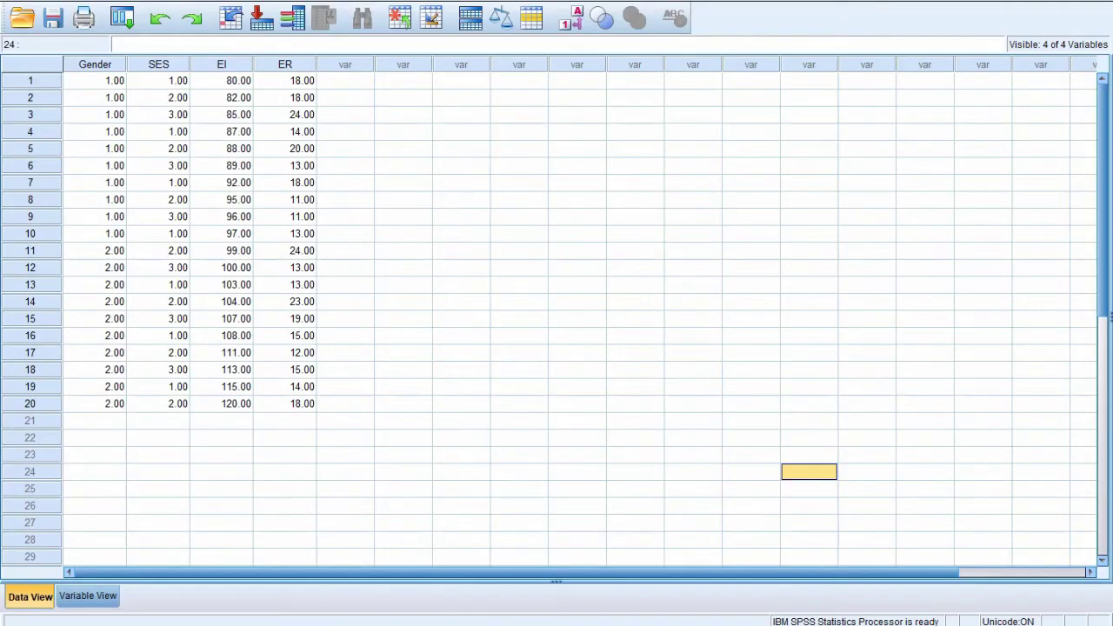
Step: Start an Explore descriptive analysis and enable normality plots with tests in its plot options
click(809, 301)
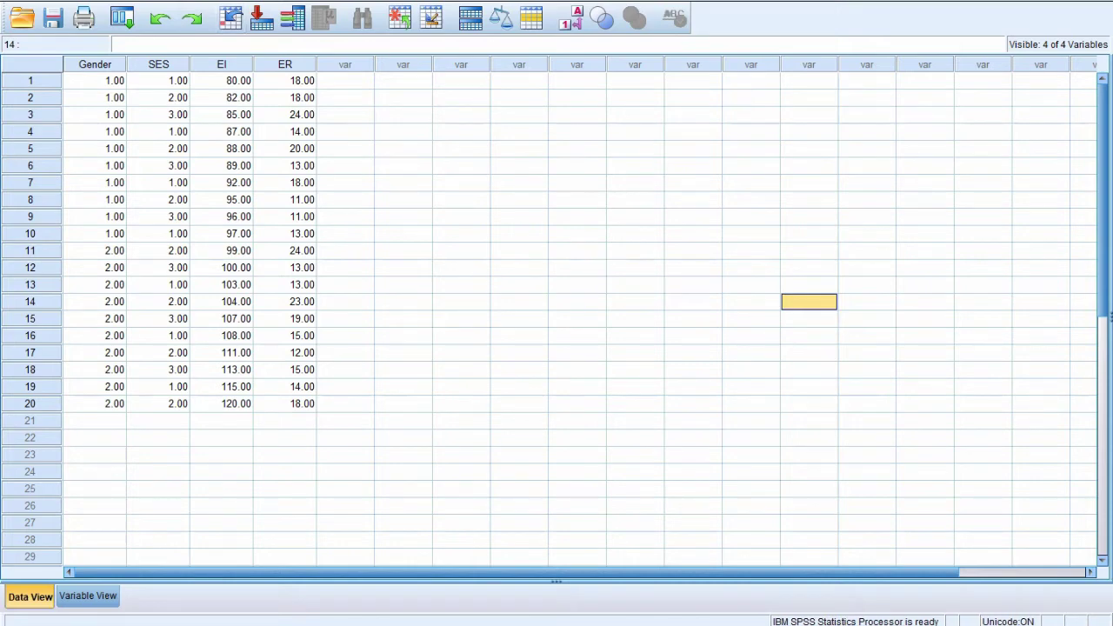
key(alt+a)
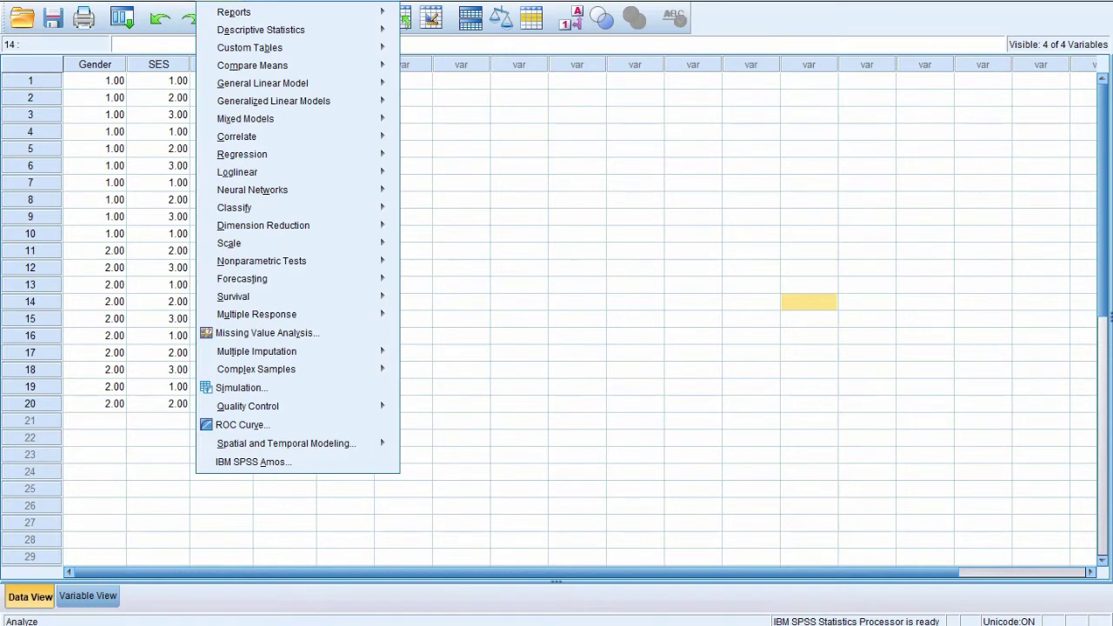
key(Down)
key(Down)
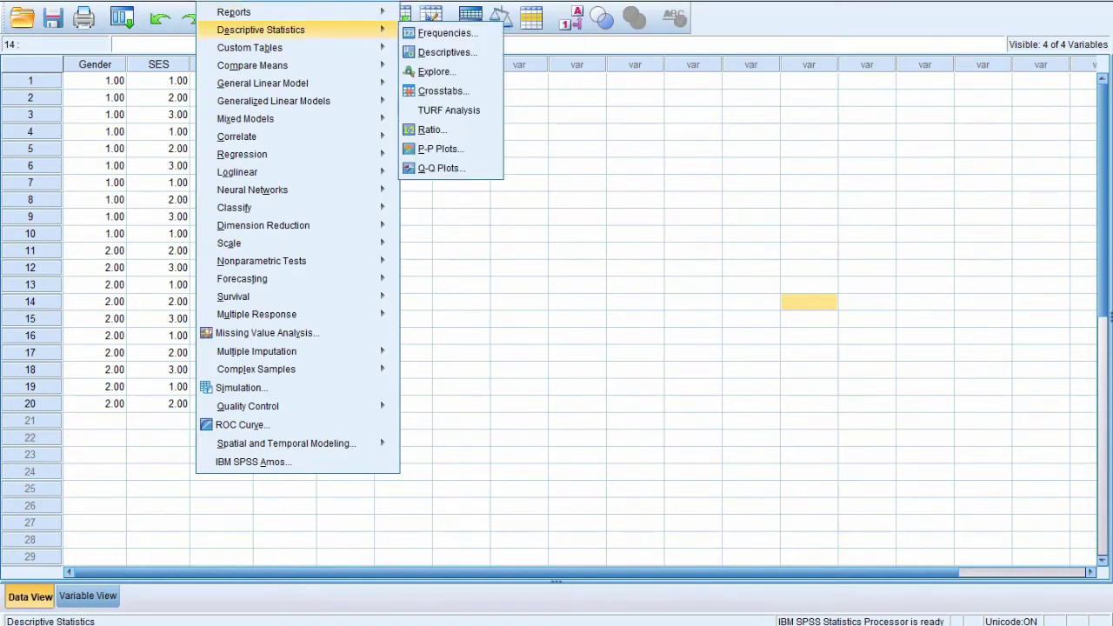
key(Right)
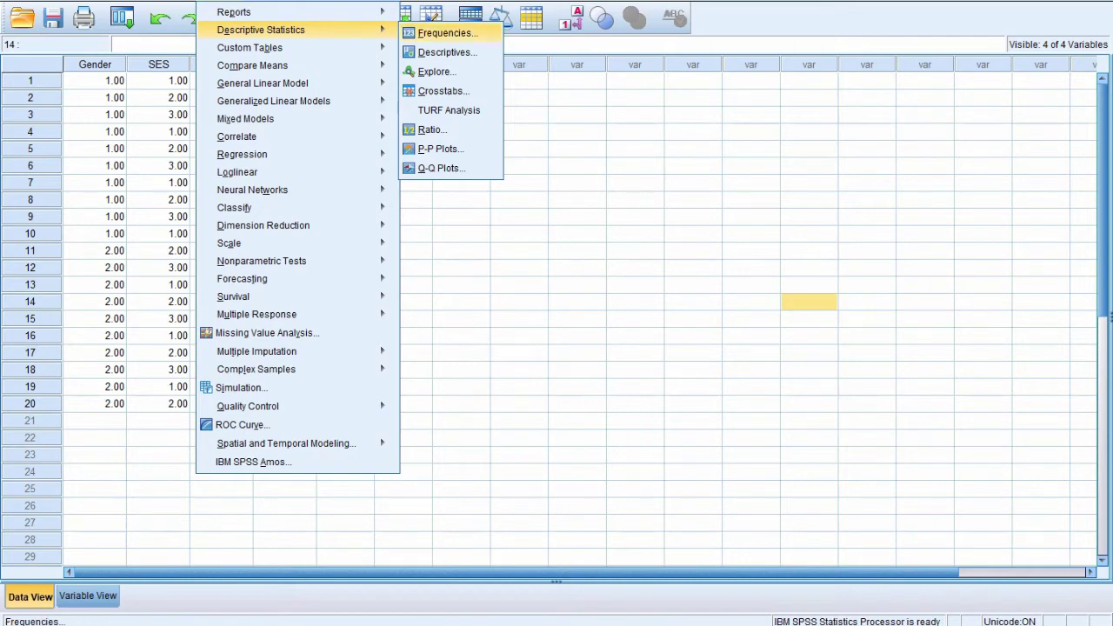
key(Down)
key(Down)
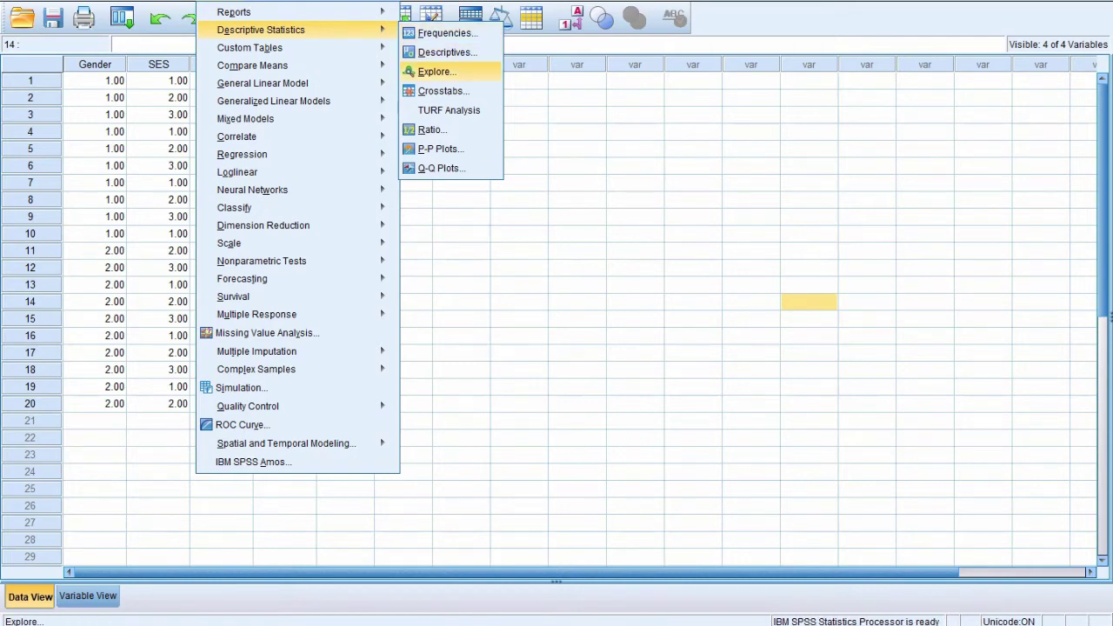
key(Return)
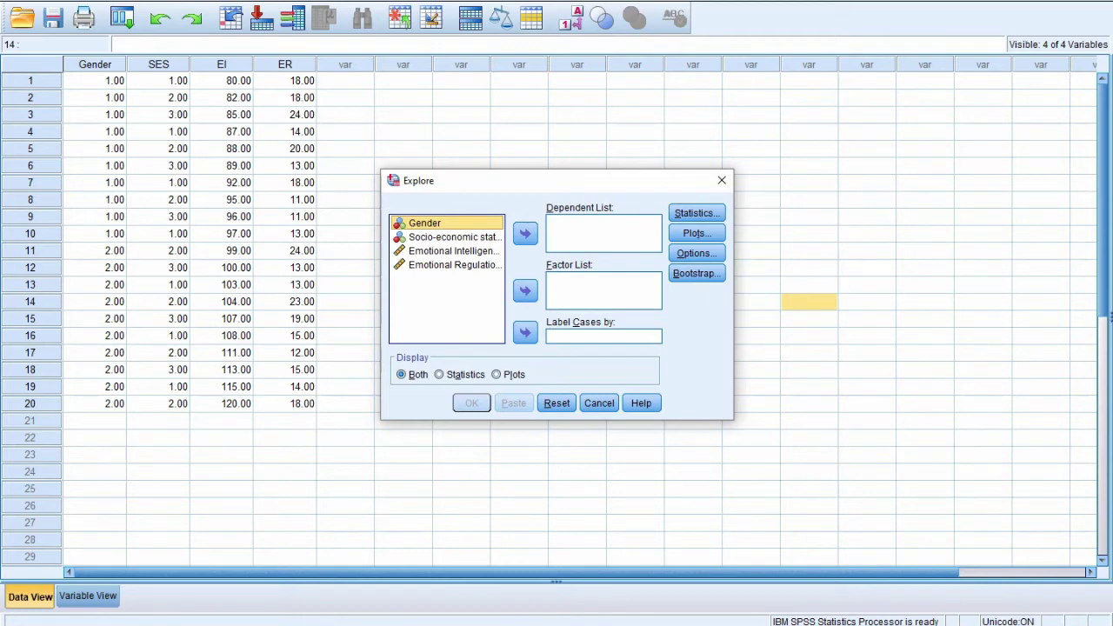
click(696, 233)
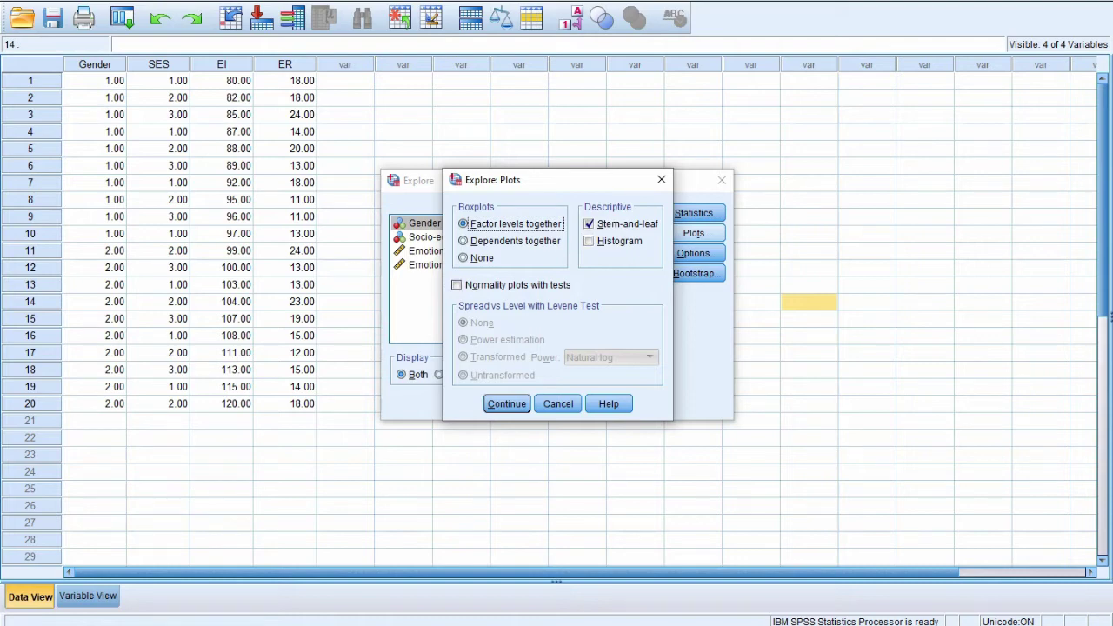
click(456, 285)
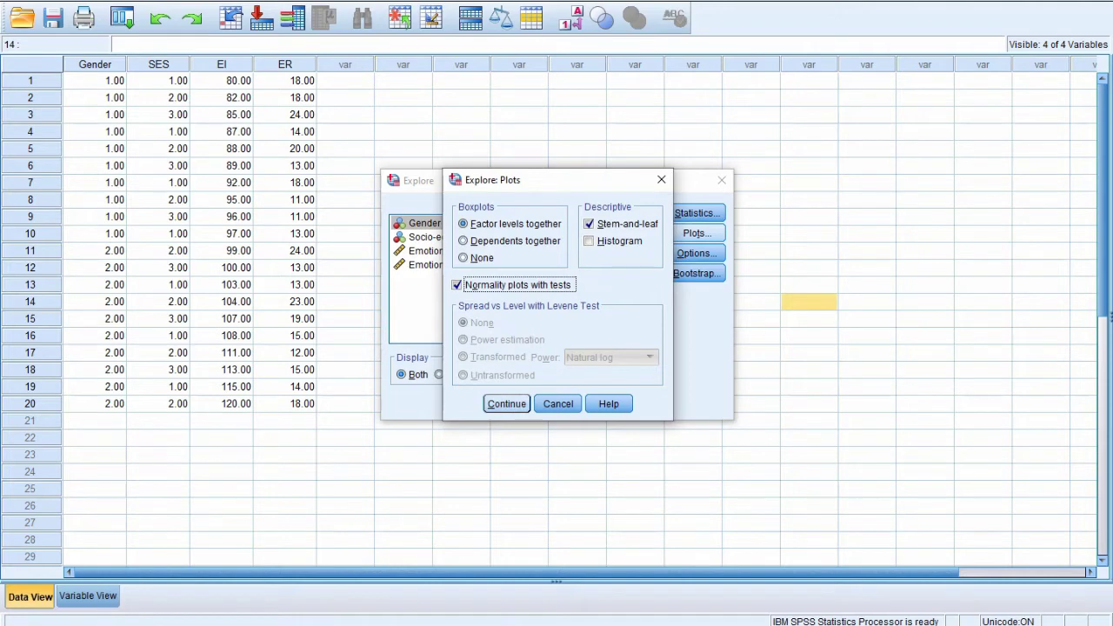
key(Return)
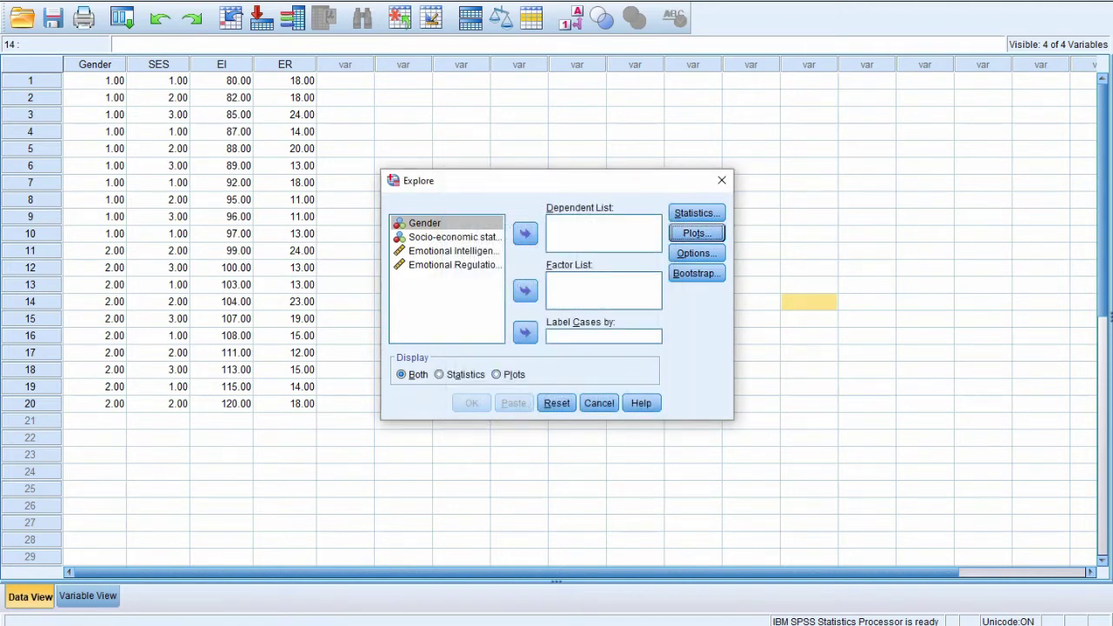
Step: Add Emotional Intelligence and Emotional Regulation as the dependent variables and run the Explore analysis
click(447, 251)
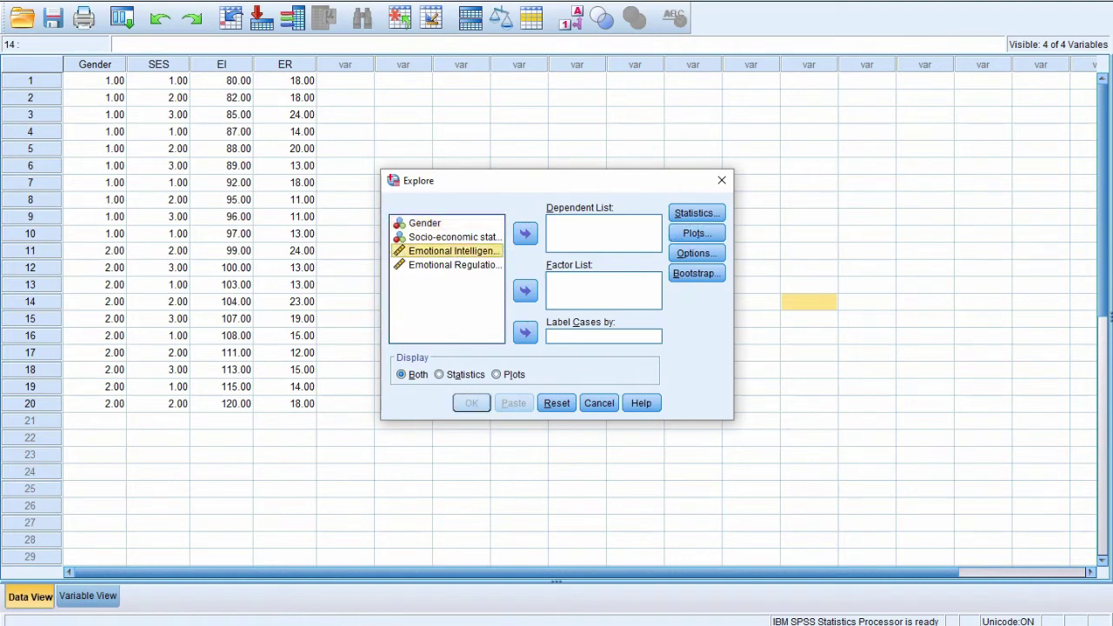
click(526, 233)
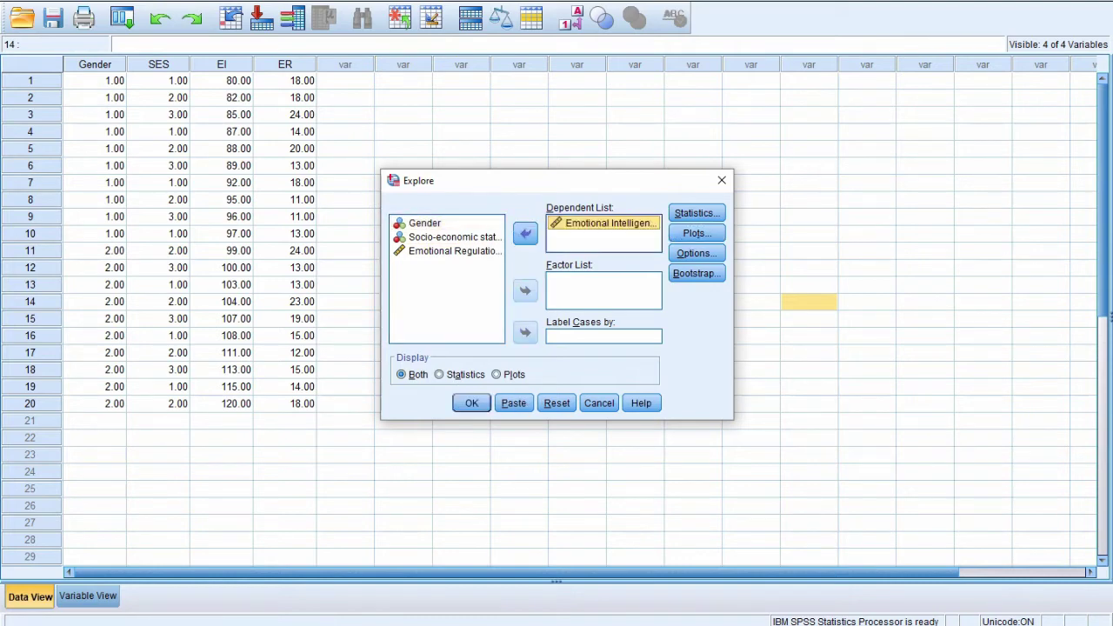
click(447, 250)
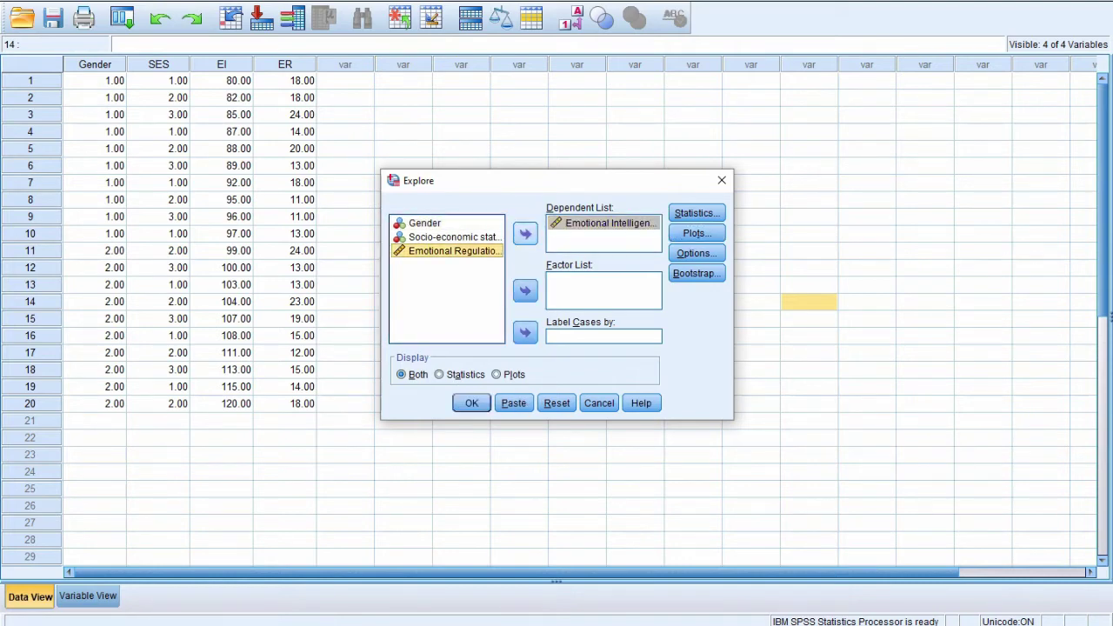
click(526, 234)
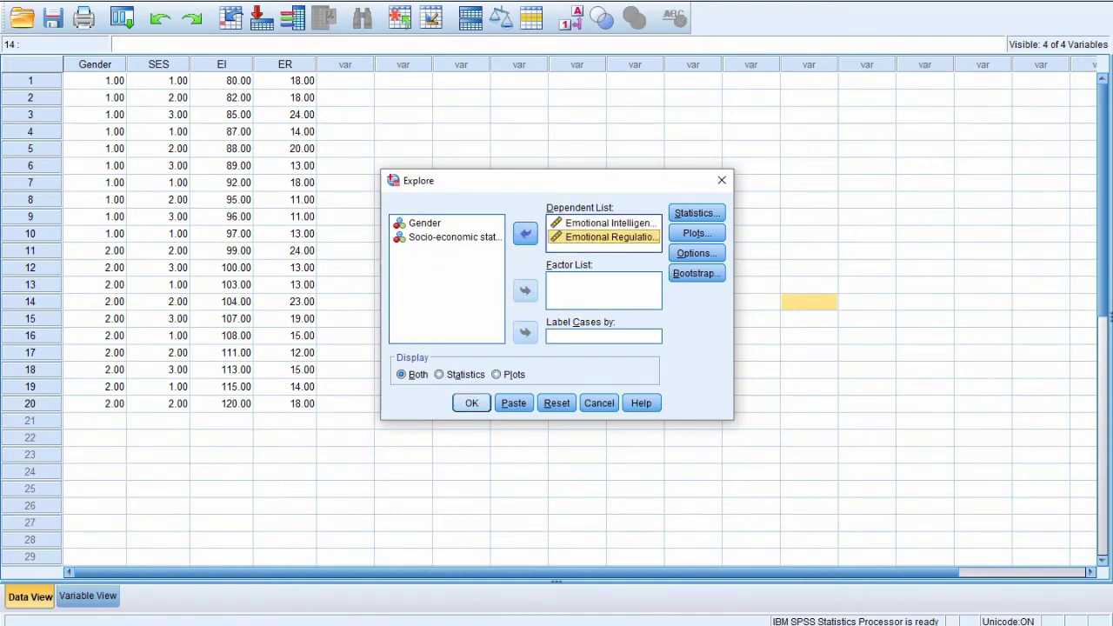
click(472, 403)
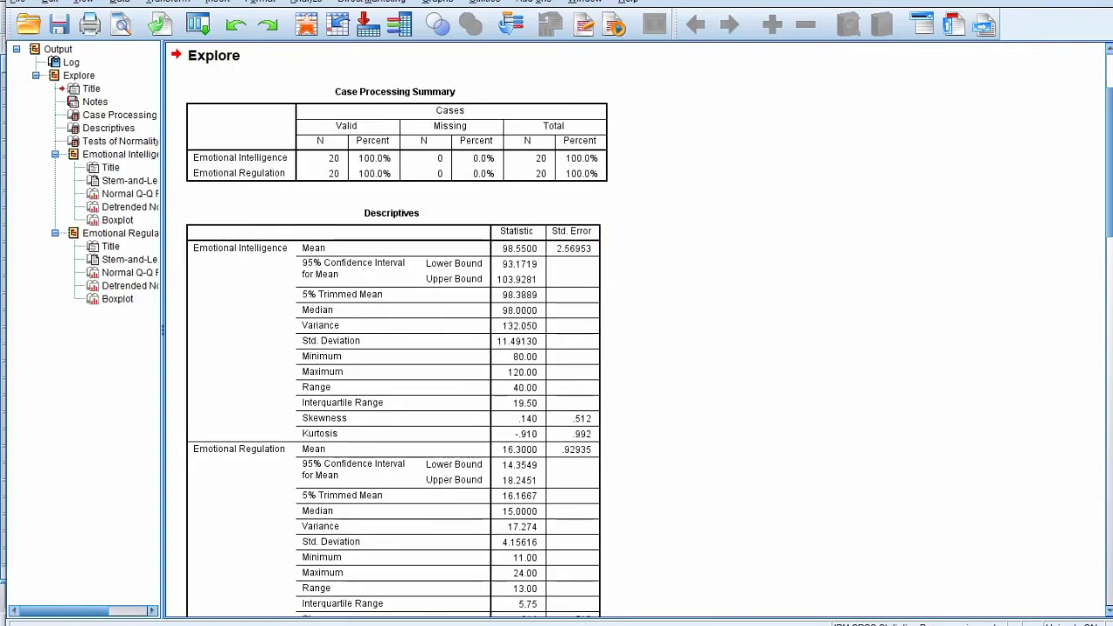
Step: Review the Explore output down to the Tests of Normality and copy the Descriptives table
scroll(635, 331, down, 3)
scroll(635, 331, up, 4)
scroll(635, 331, down, 4)
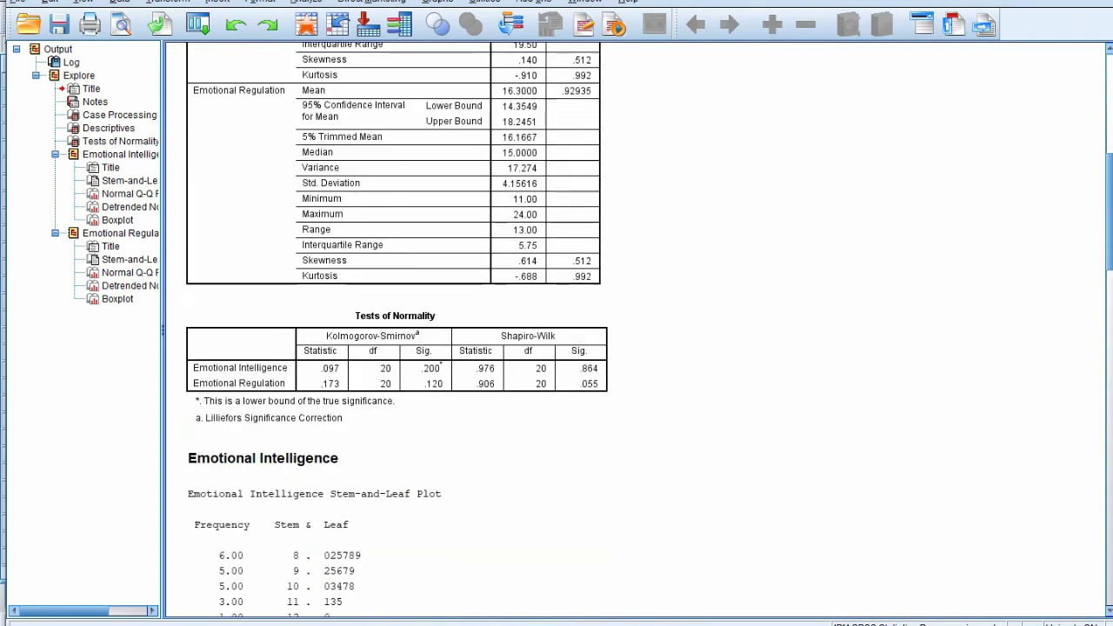
click(397, 368)
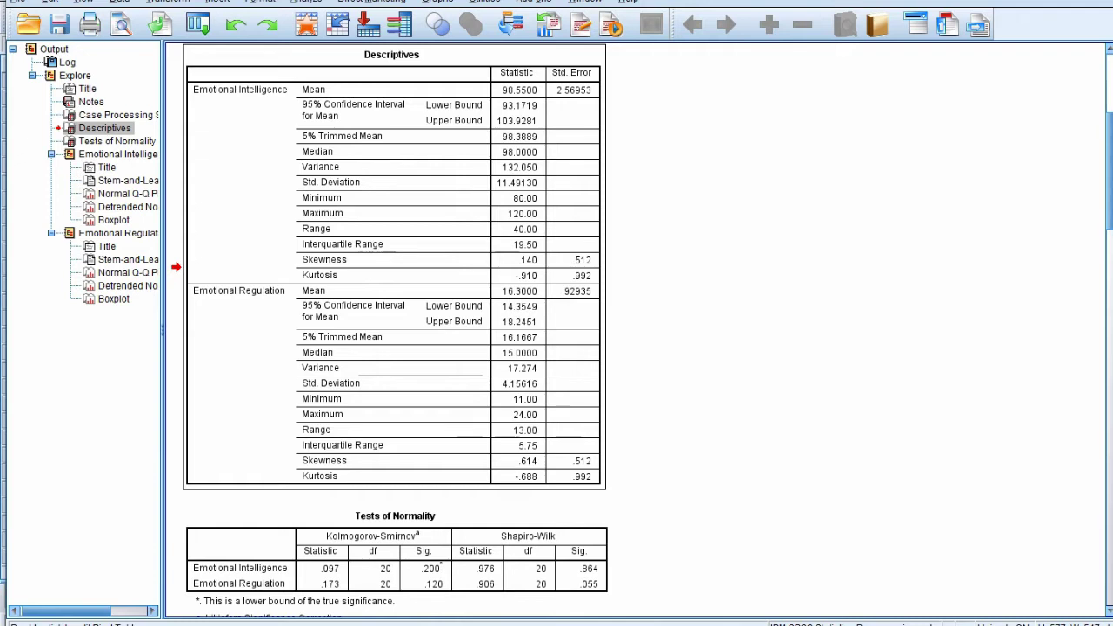
right_click(468, 199)
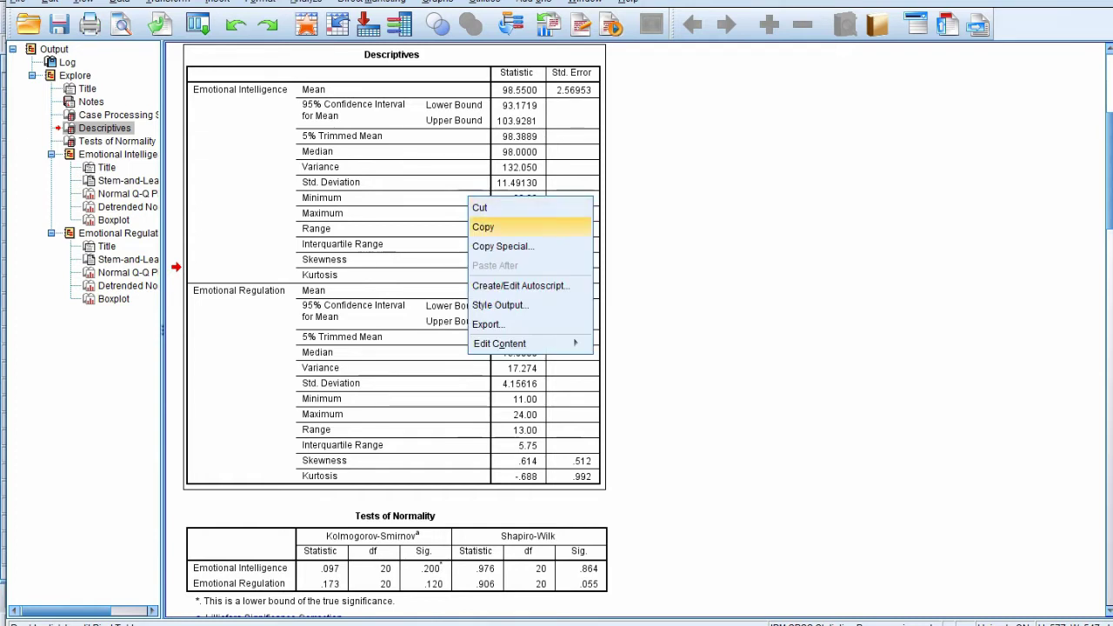
click(484, 227)
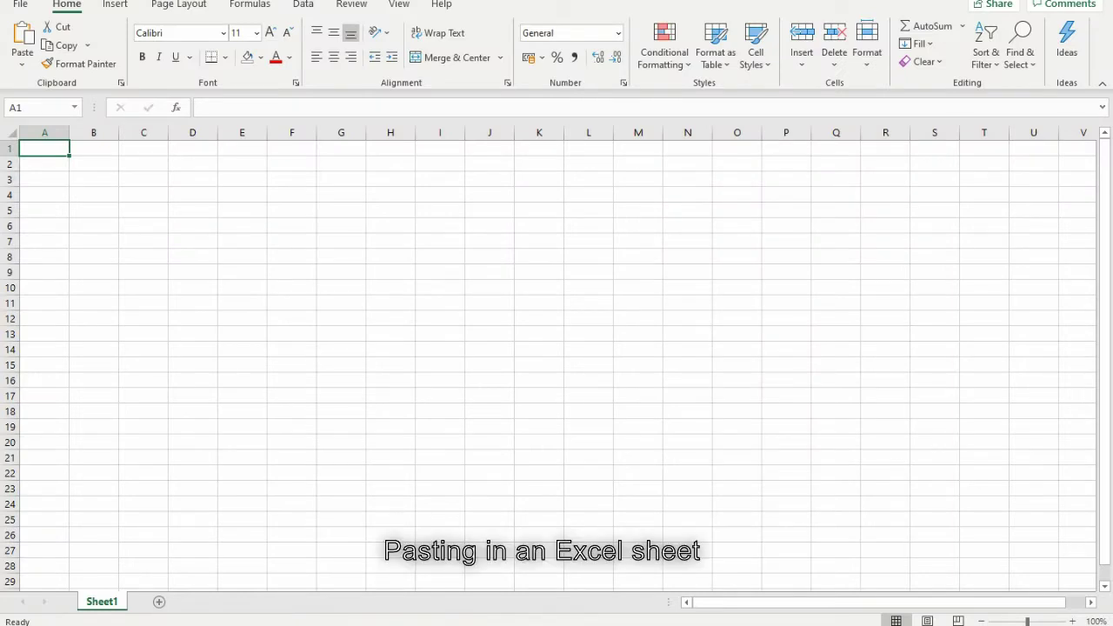
Step: Paste the copied Descriptives table into cell A1 of the blank Excel sheet as Unicode Text
key(ctrl+alt+v)
click(683, 173)
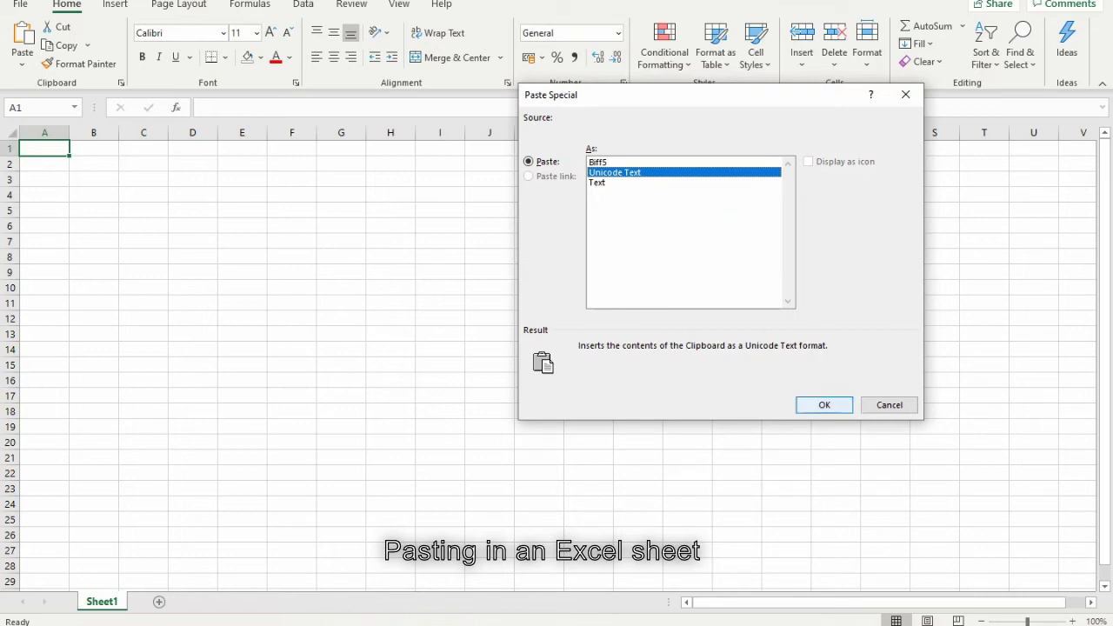
key(Return)
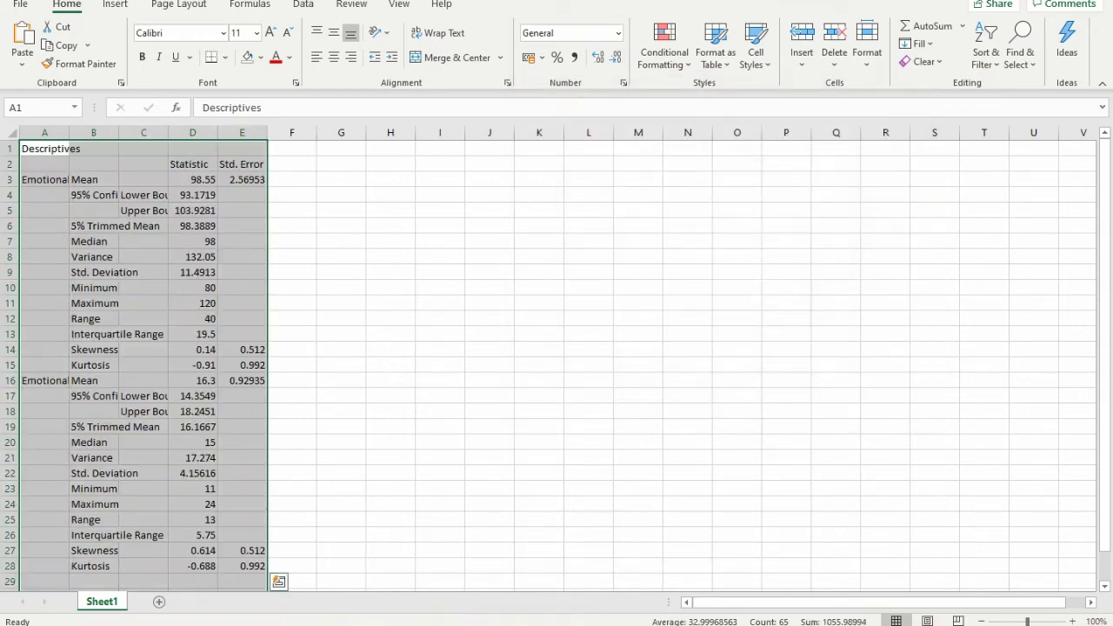
Step: Copy the Emotional Intelligence statistics with their headers in B2:E15 and paste them transposed at cell I2
drag(93, 179, 252, 380)
key(shift+Up)
key(ctrl+c)
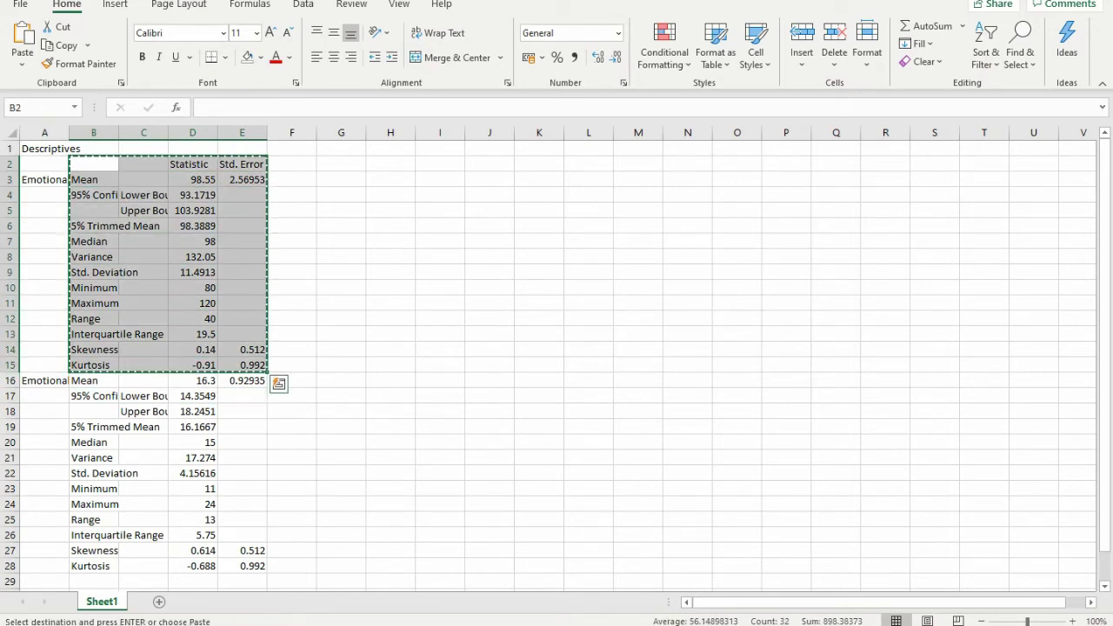
click(440, 164)
key(ctrl+alt+v)
key(alt+e)
key(Return)
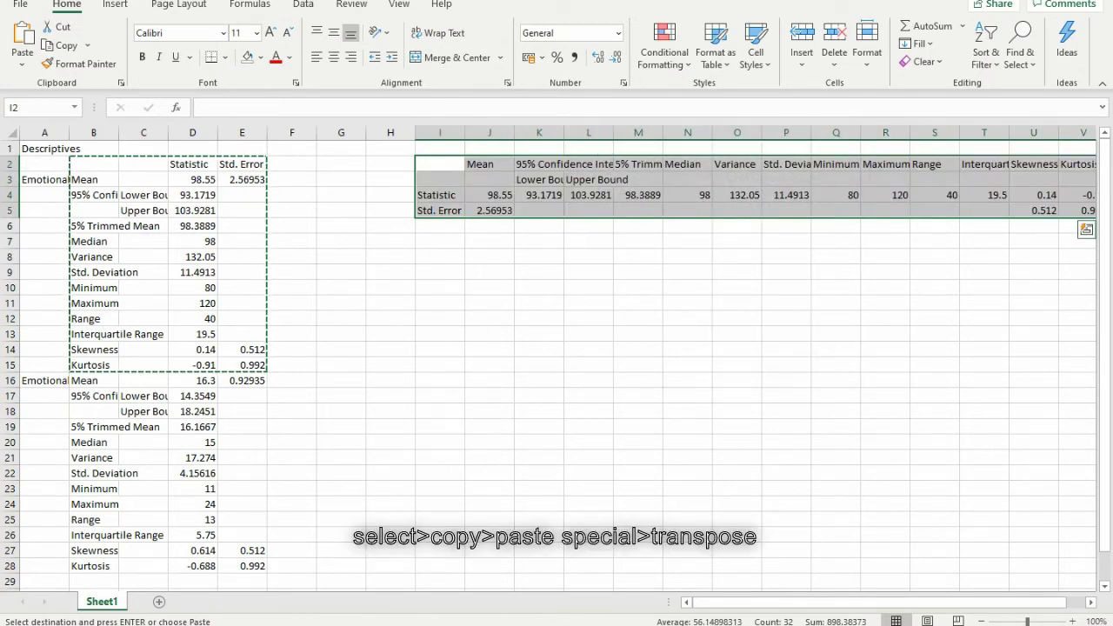
Step: Copy the Emotional Regulation statistics in B16:E28 and paste them transposed at cell J6
drag(94, 380, 242, 566)
key(ctrl+c)
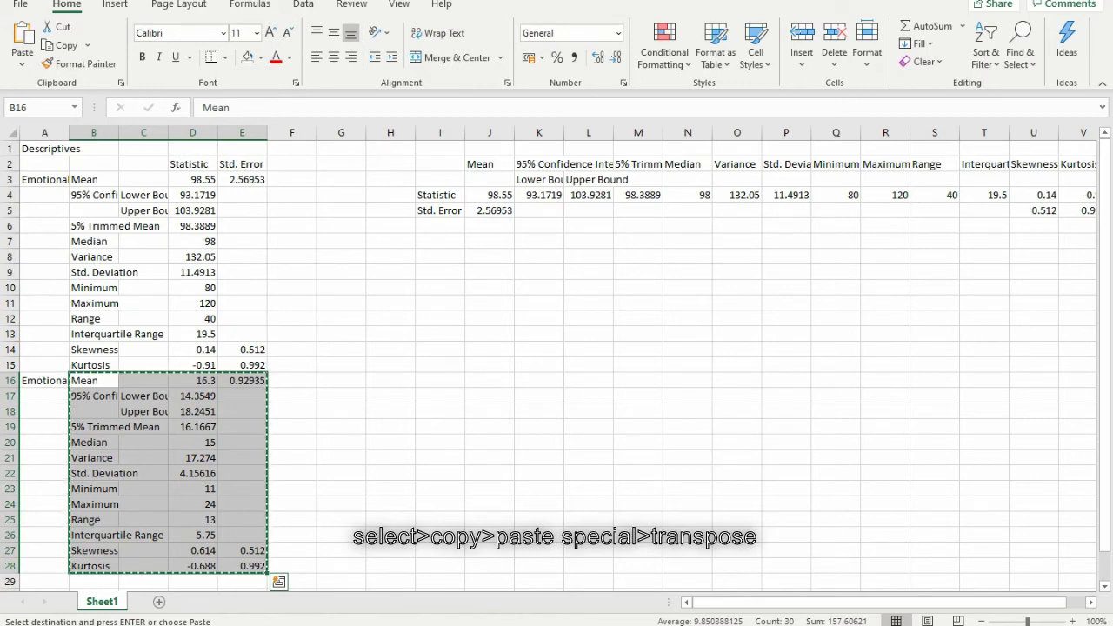
click(440, 226)
key(ctrl+alt+v)
key(e)
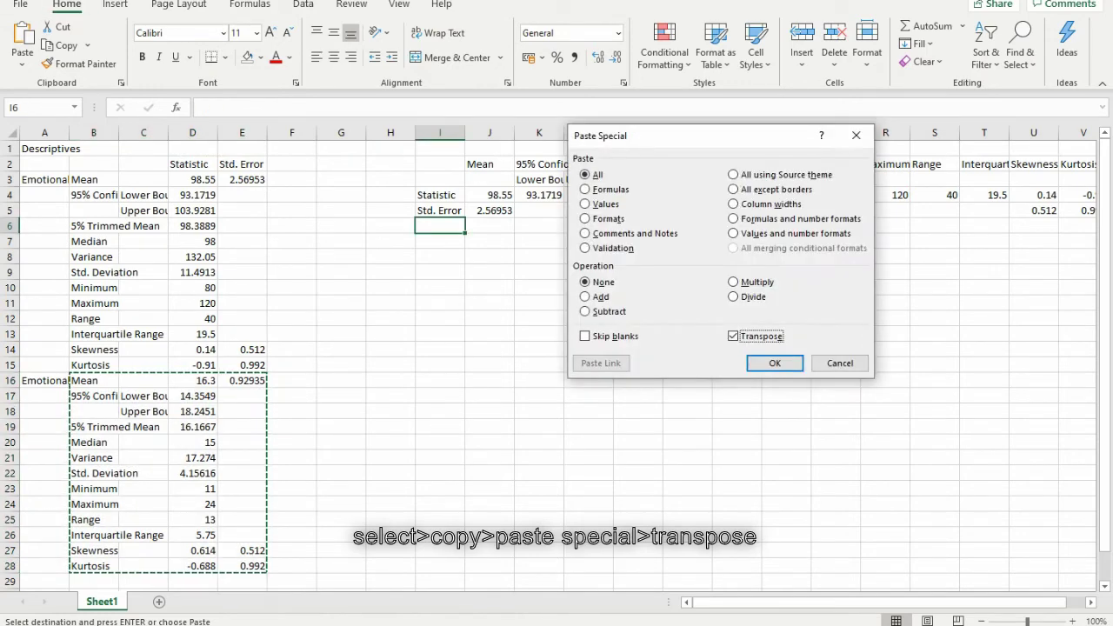
click(490, 225)
key(Return)
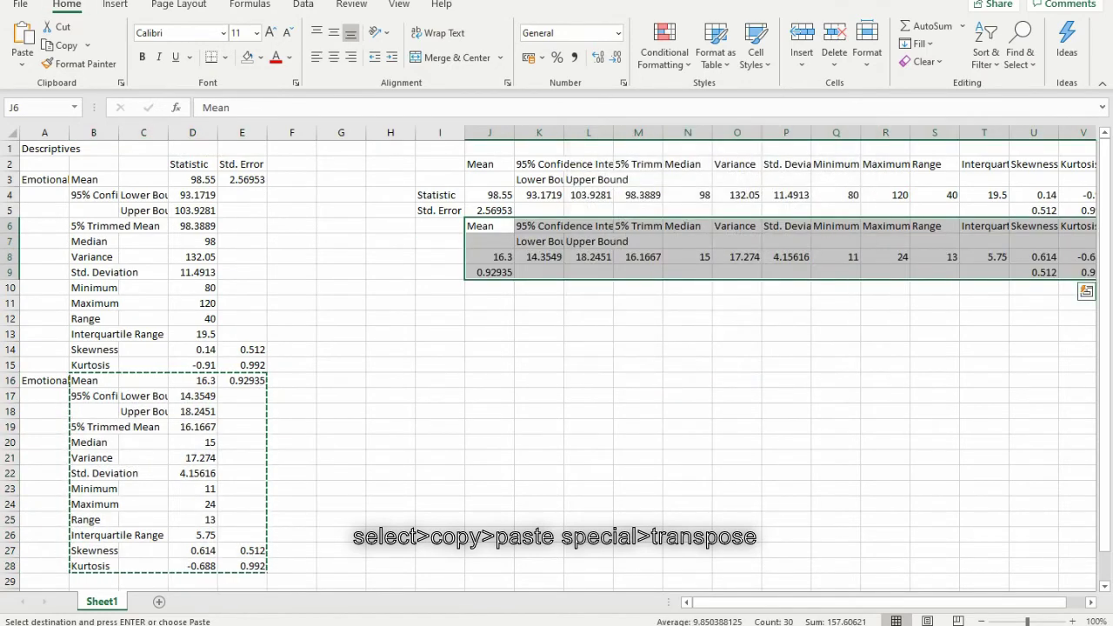
Step: Label the transposed data by entering "Emotional intelligence" in cell H4 and "Emotional regulation" in cell H6
click(440, 194)
click(391, 195)
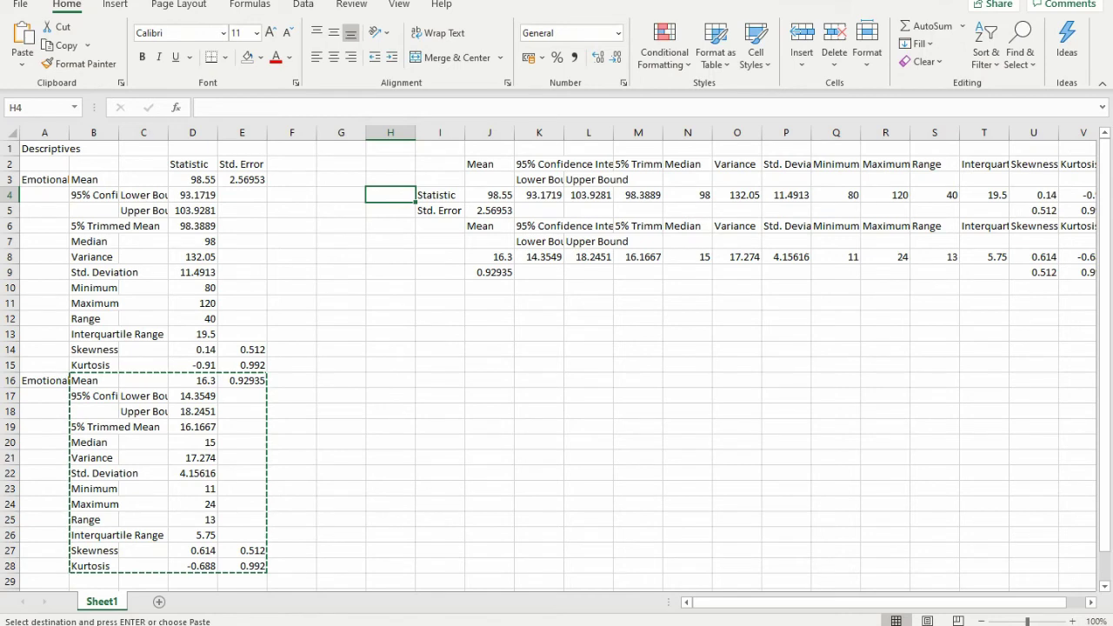
text(Emotional intel)
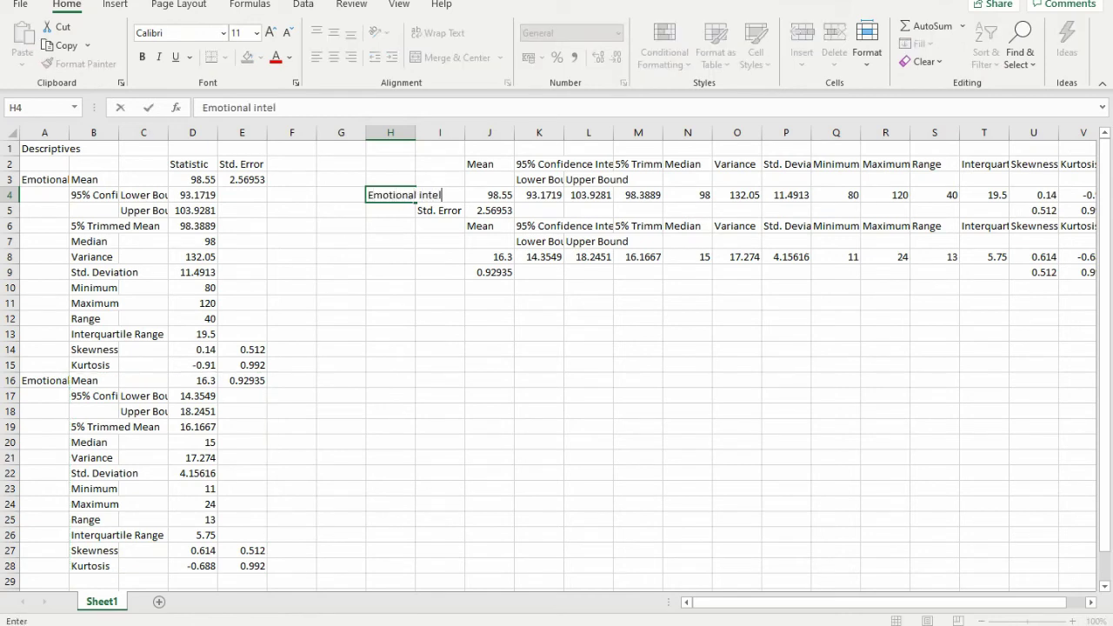
text(ligence)
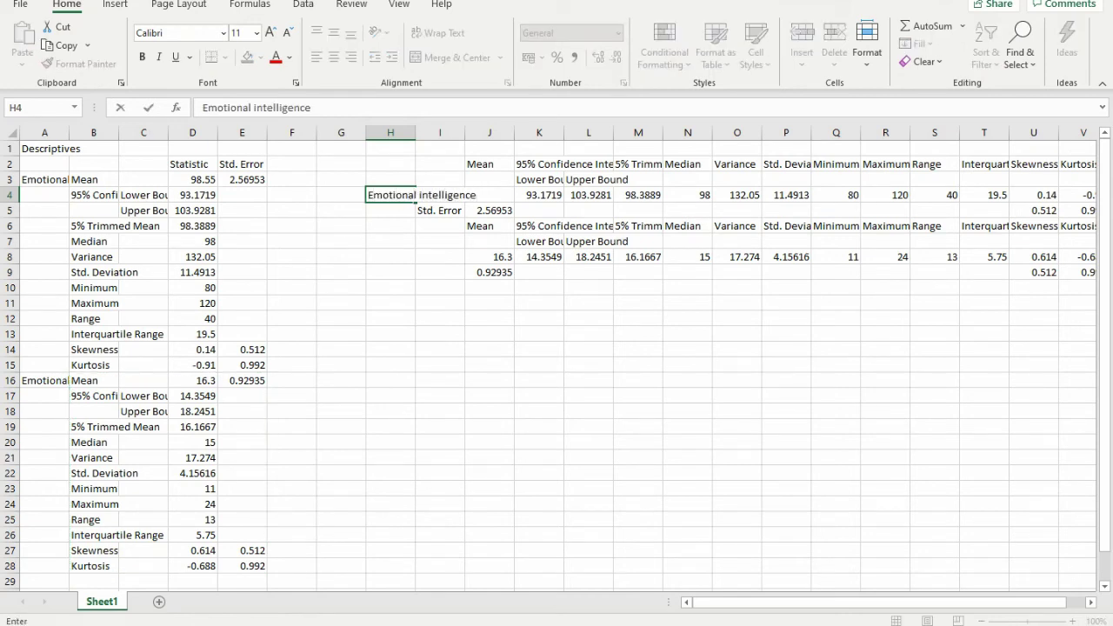
key(Return)
click(390, 225)
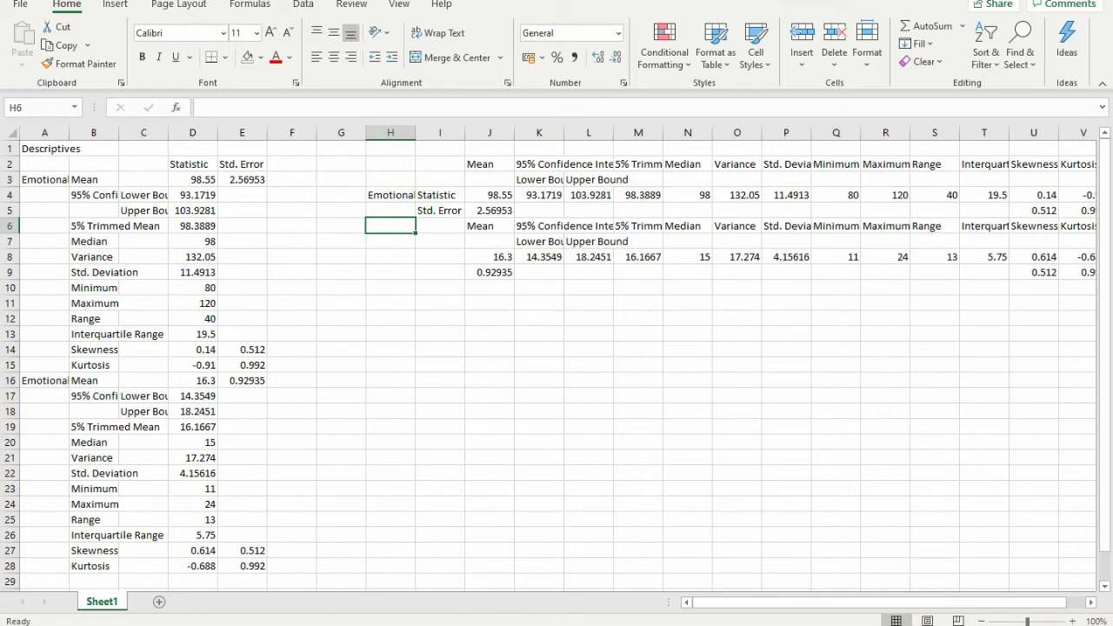
text(Emotional reg)
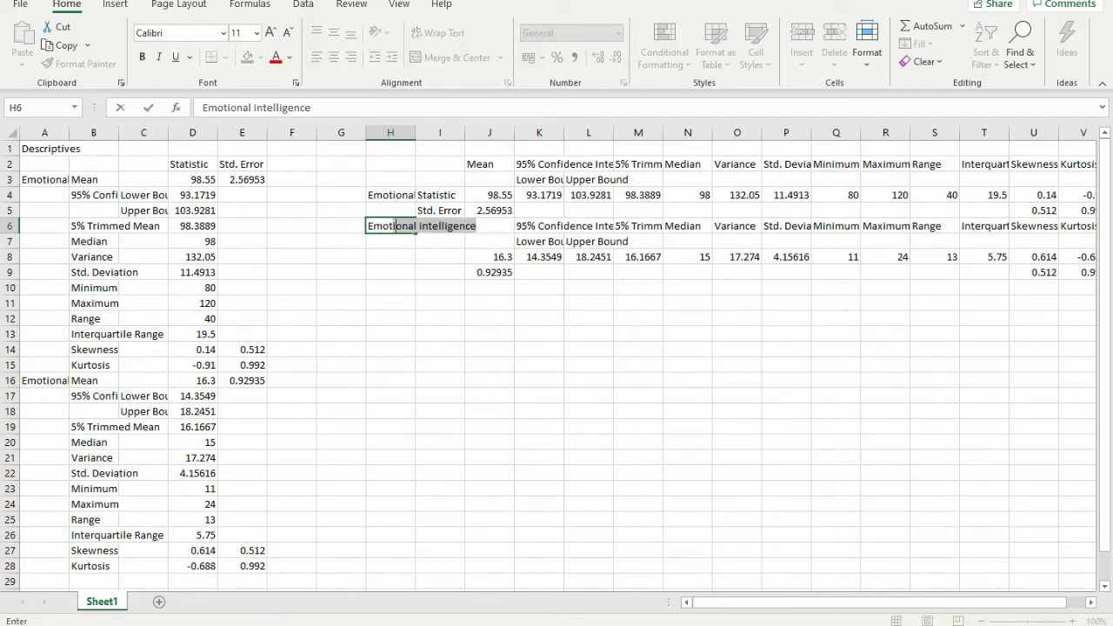
text(ulation)
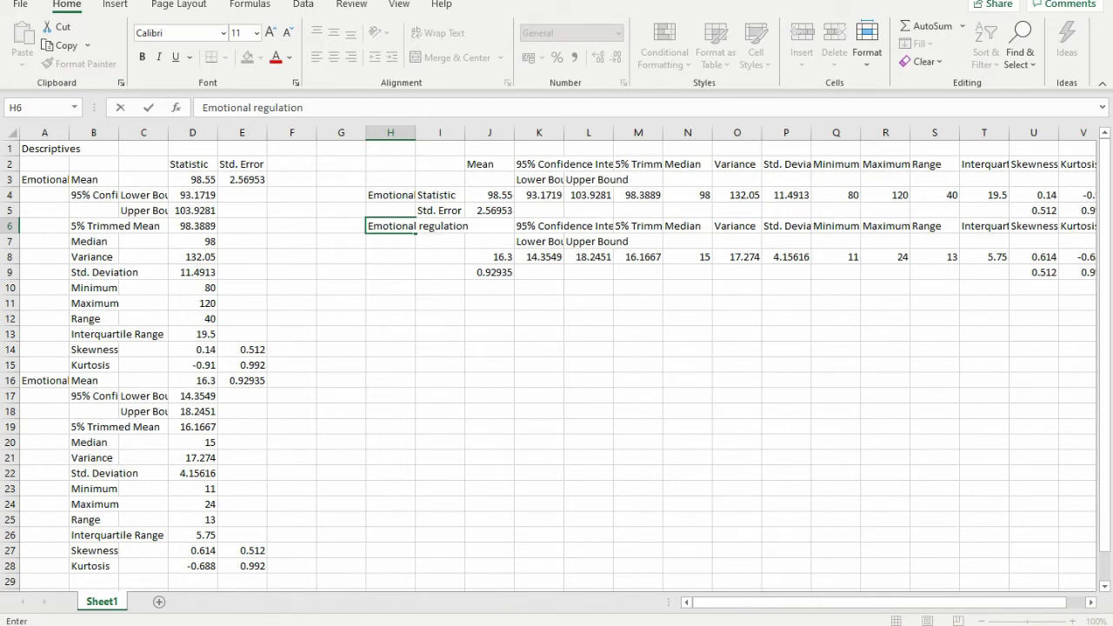
key(Return)
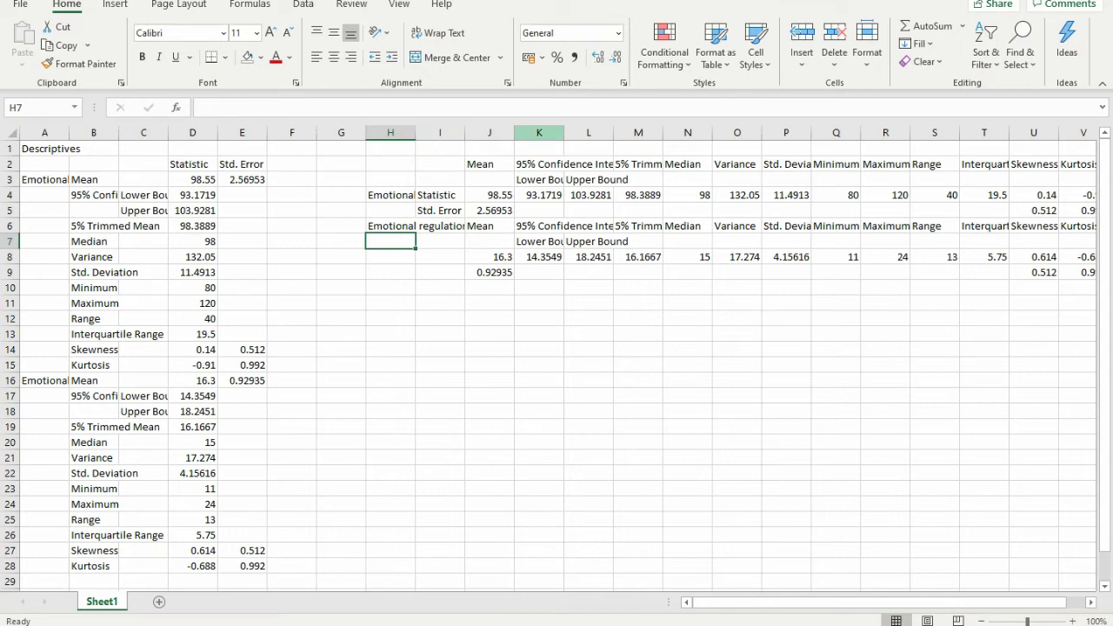
Step: Delete columns K to M holding the 95% confidence interval bounds and the 5% trimmed mean
click(539, 133)
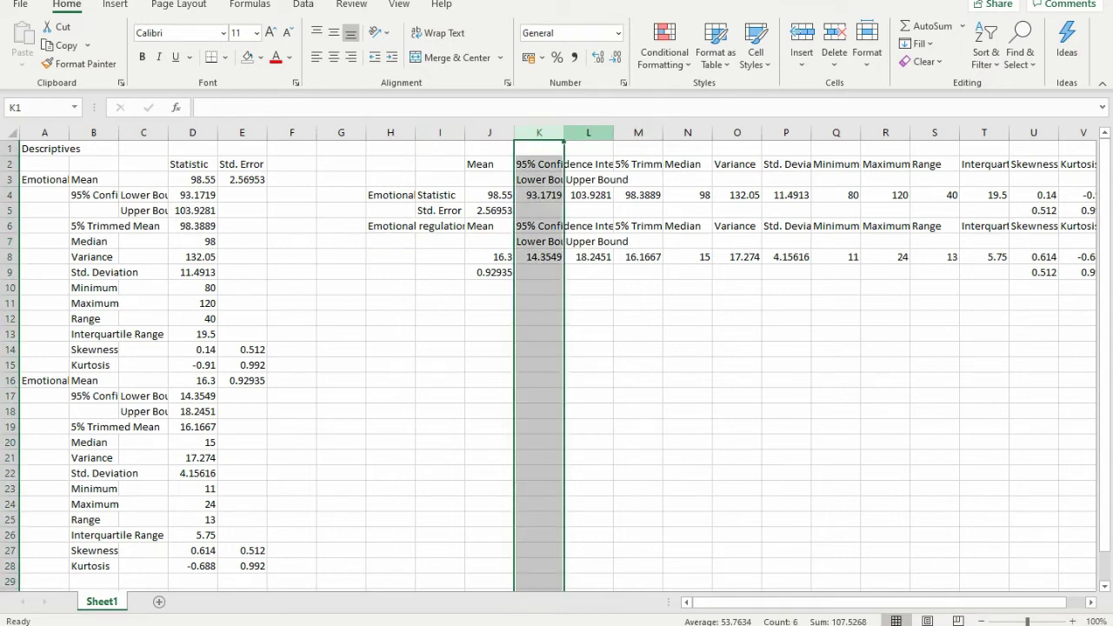
shift+click(588, 133)
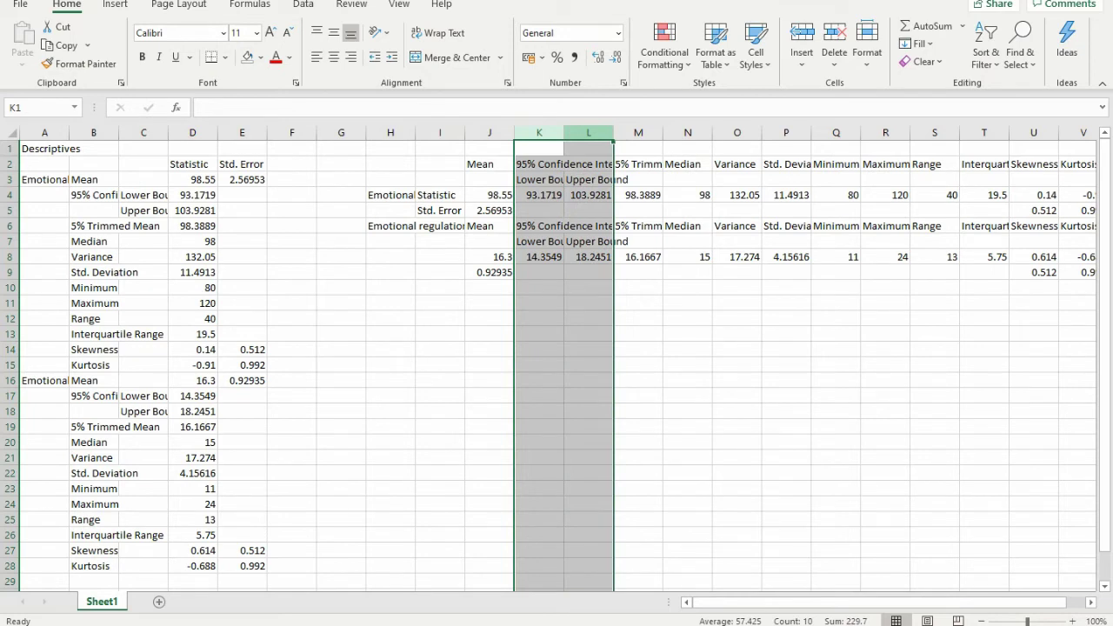
shift+click(638, 132)
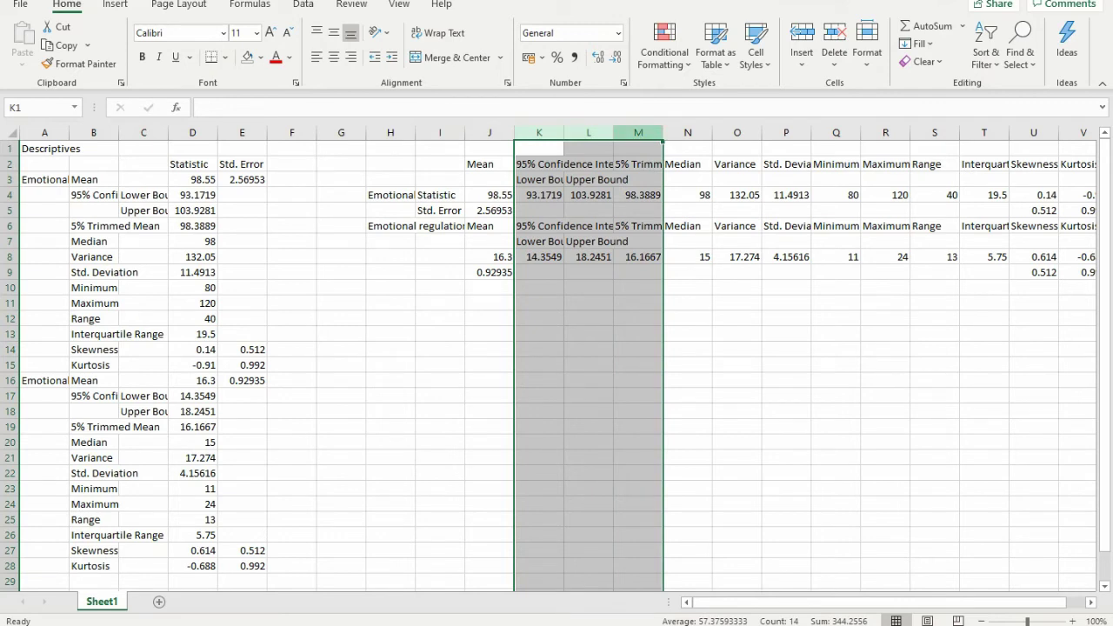
right_click(634, 133)
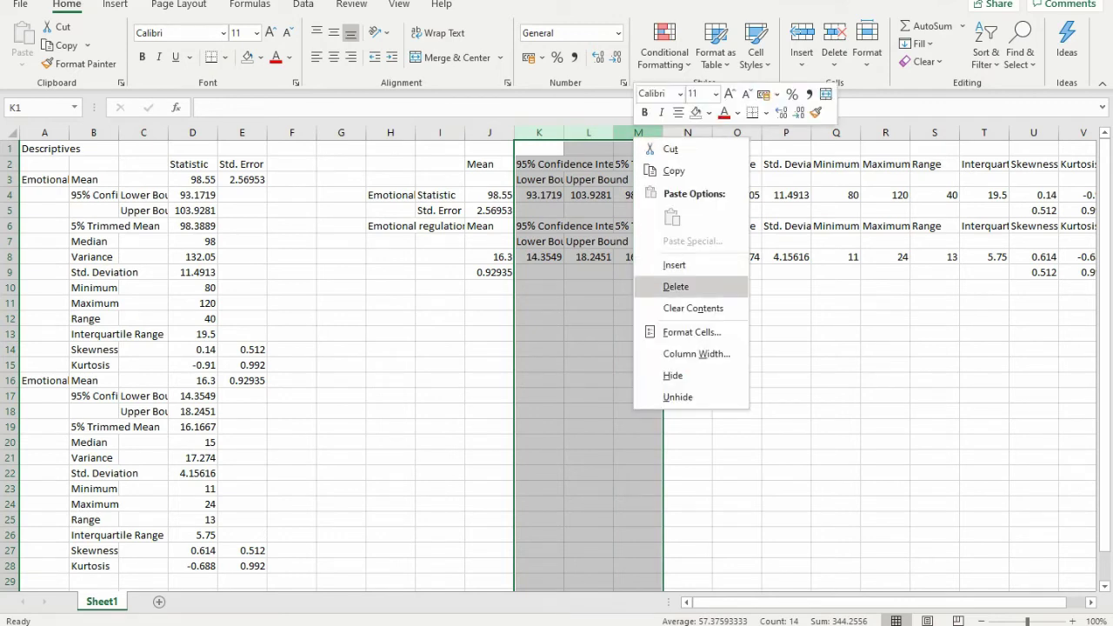
click(675, 287)
Step: Delete the Range and Interquartile Range columns from the transposed statistics
click(539, 165)
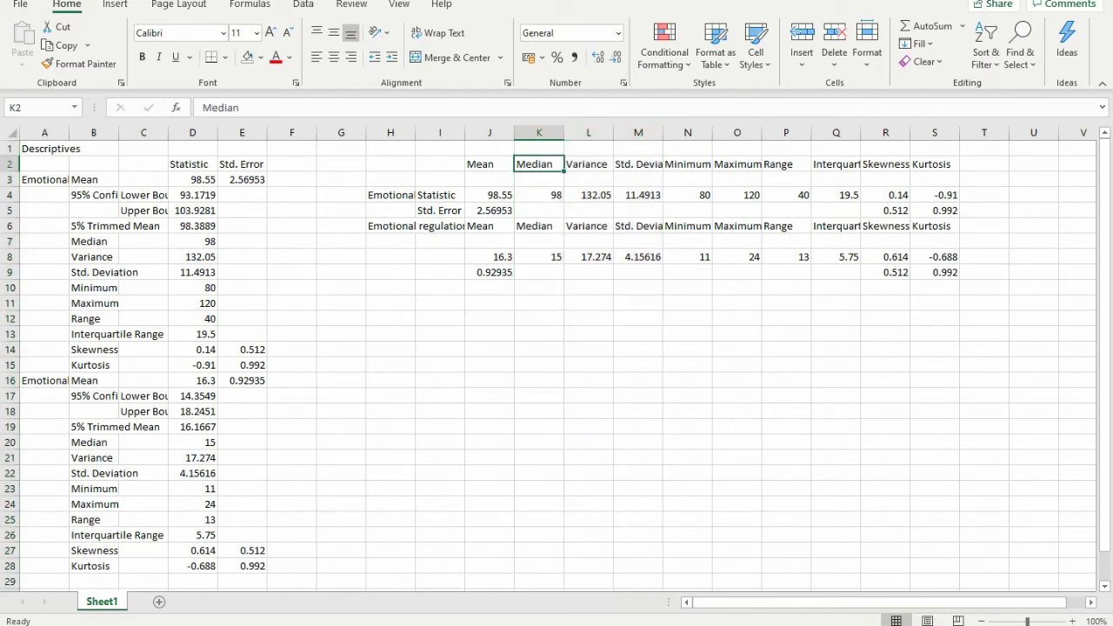
click(588, 165)
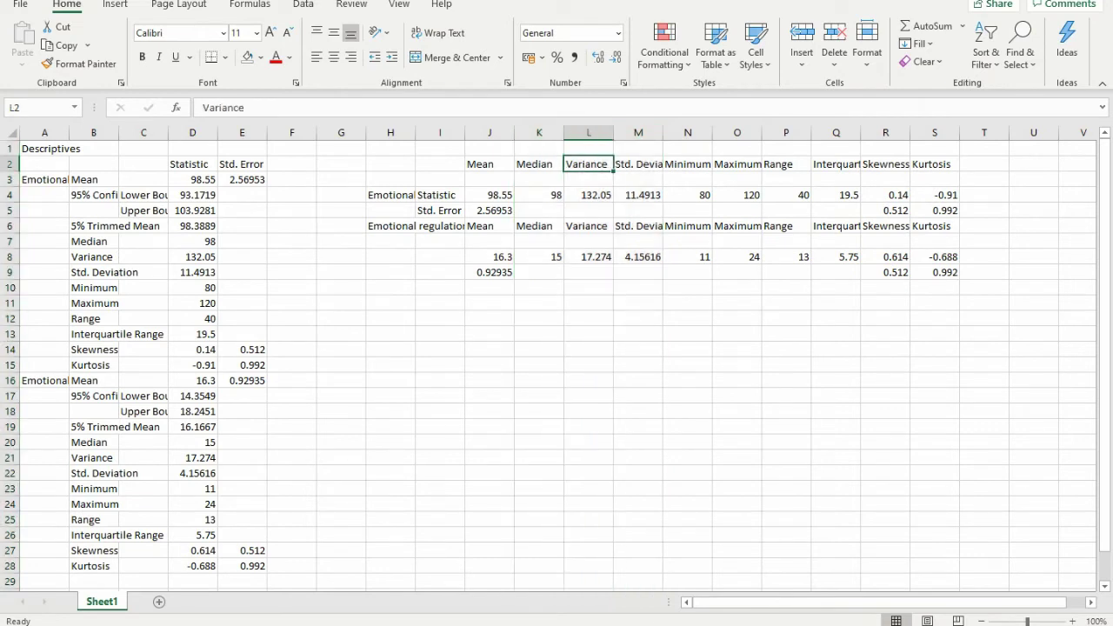
click(639, 165)
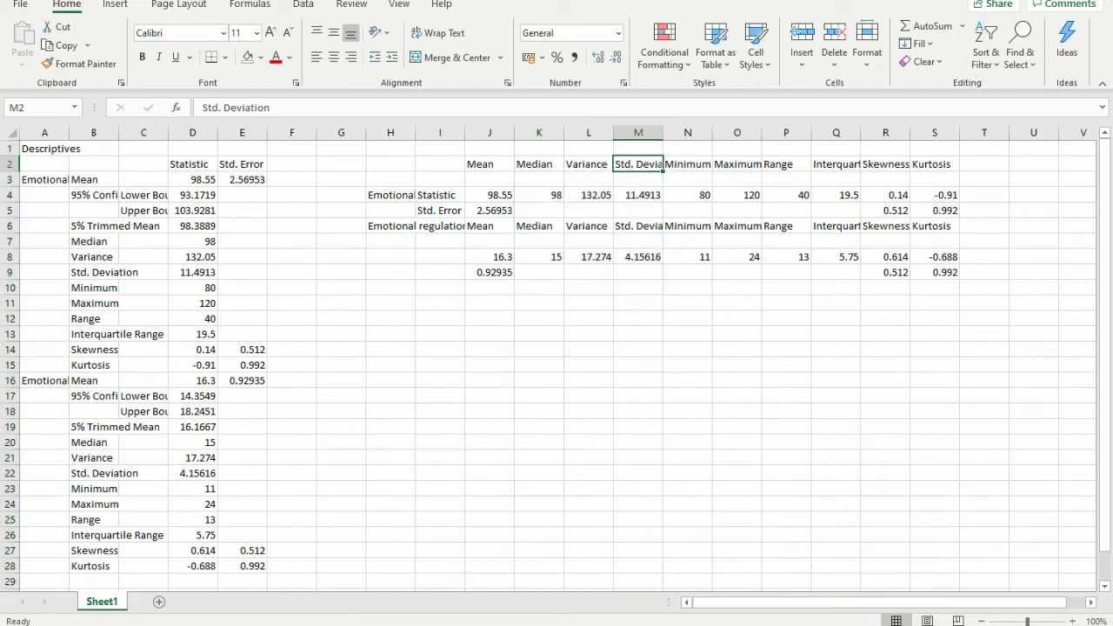
click(688, 165)
click(737, 164)
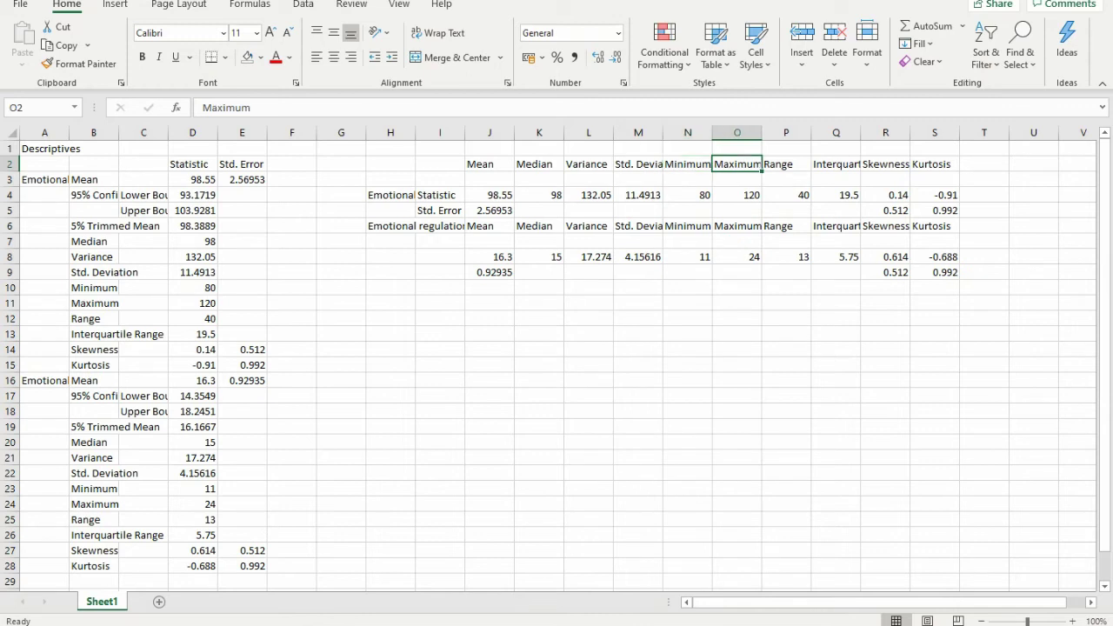
click(786, 164)
right_click(787, 133)
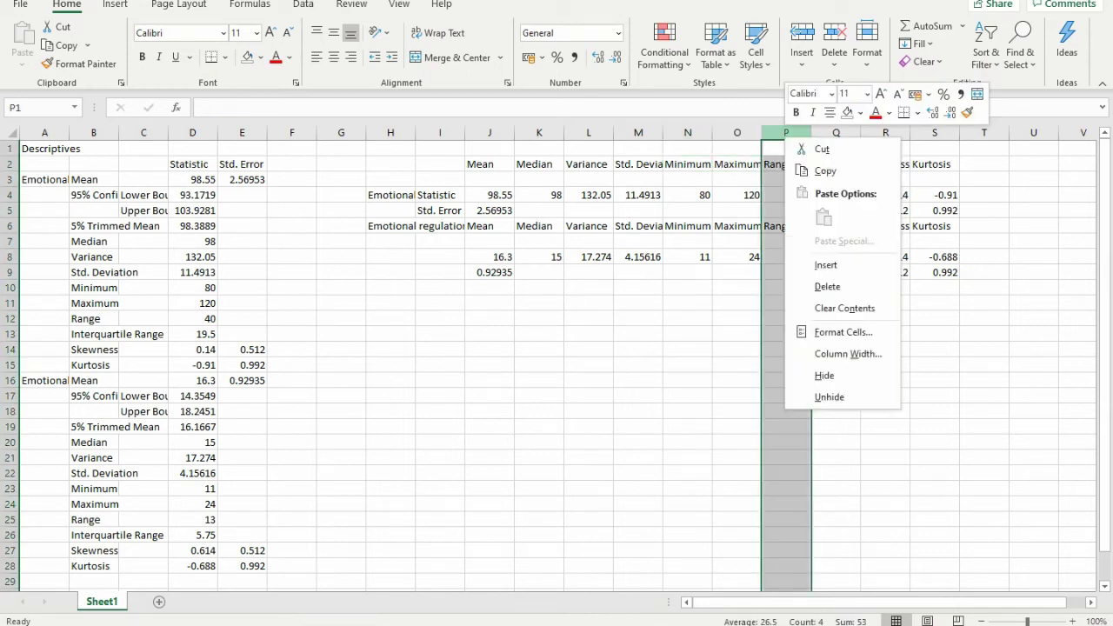
click(827, 286)
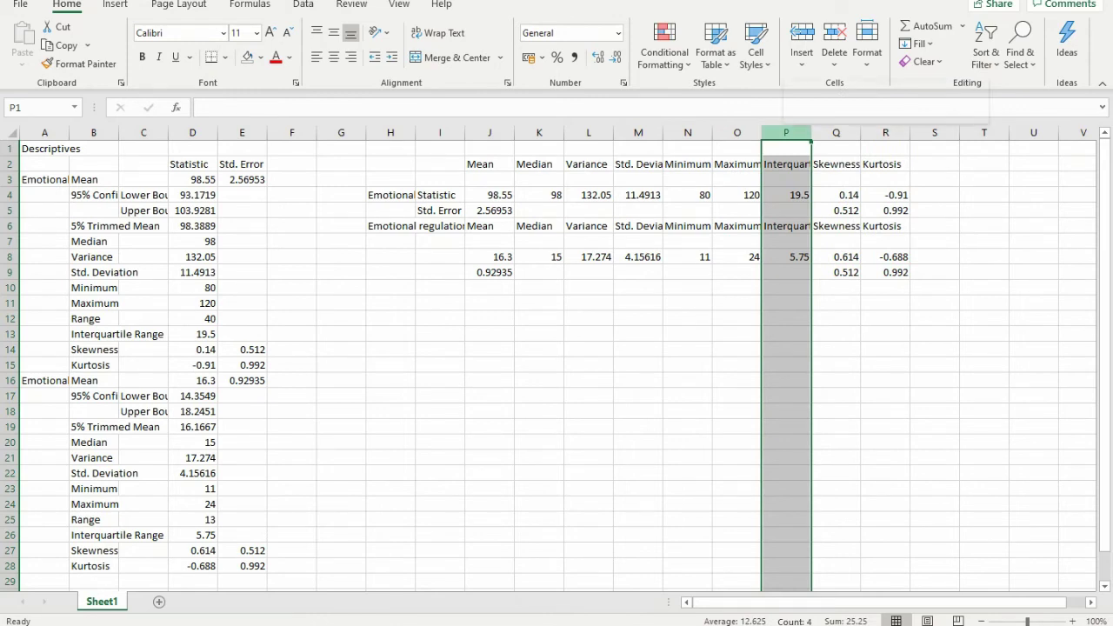
right_click(786, 140)
click(827, 285)
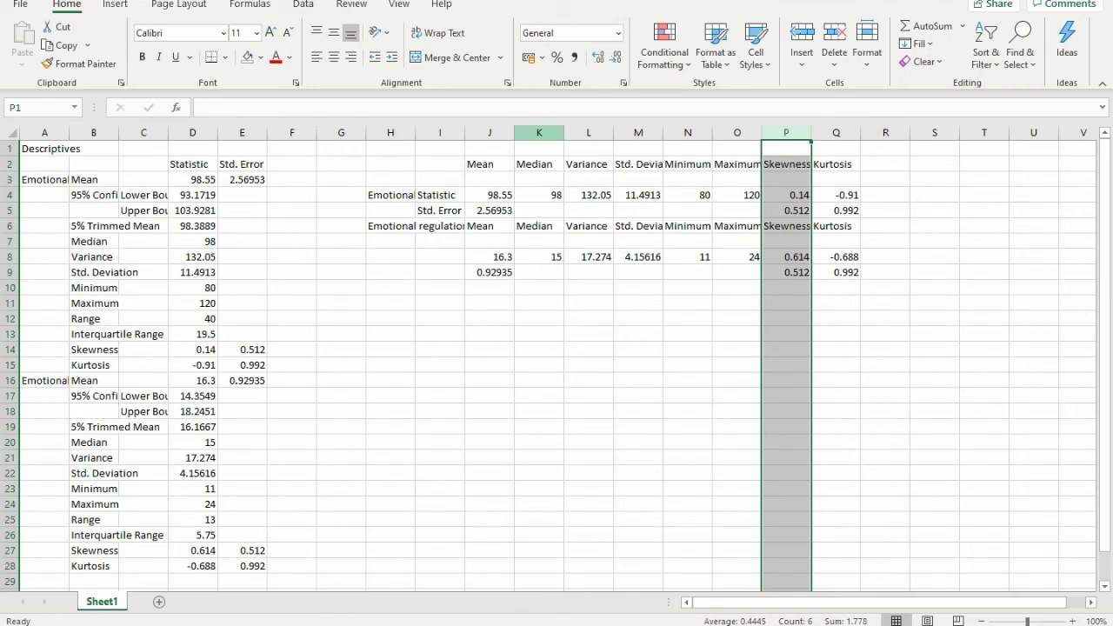
Step: Delete the Median column K from the transposed statistics
click(540, 132)
right_click(541, 133)
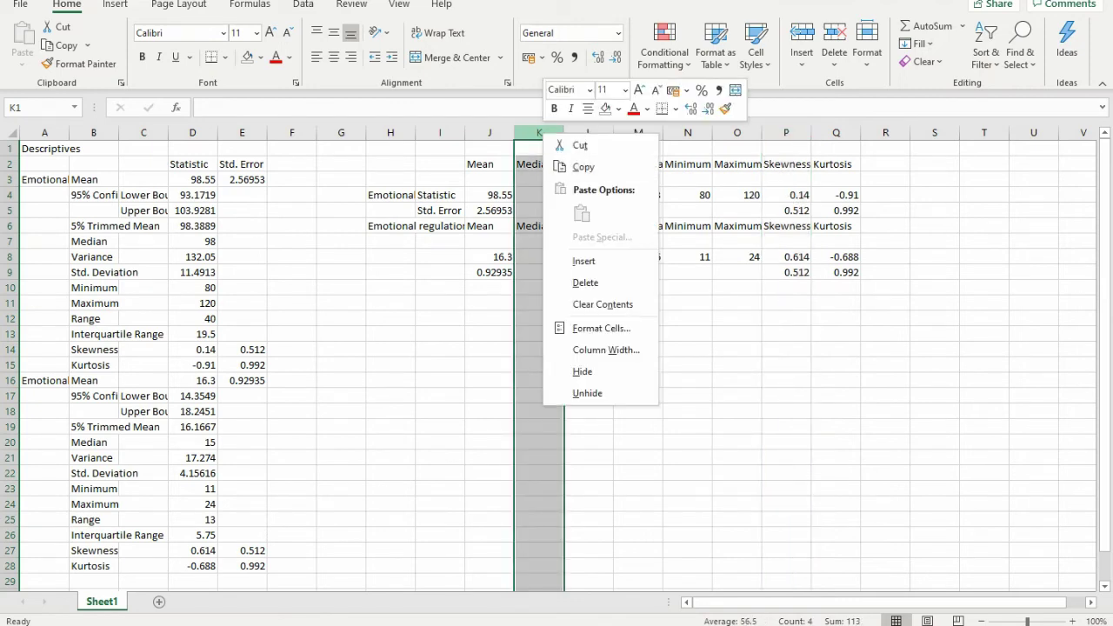
click(585, 282)
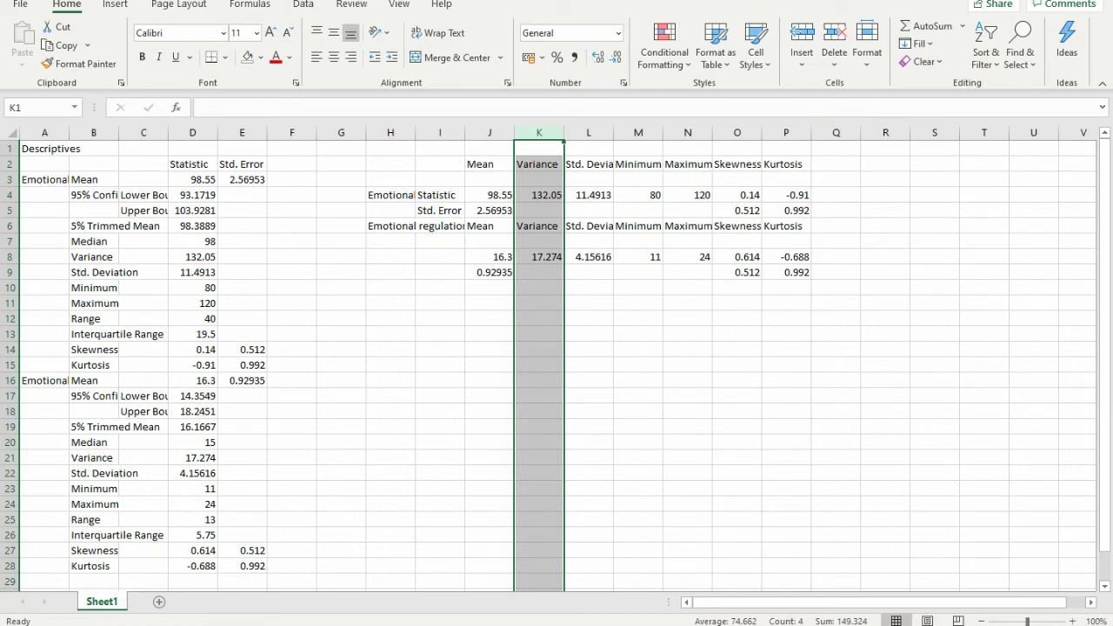
click(391, 288)
Step: Delete column I containing the Statistic and Std. Error row labels
click(390, 195)
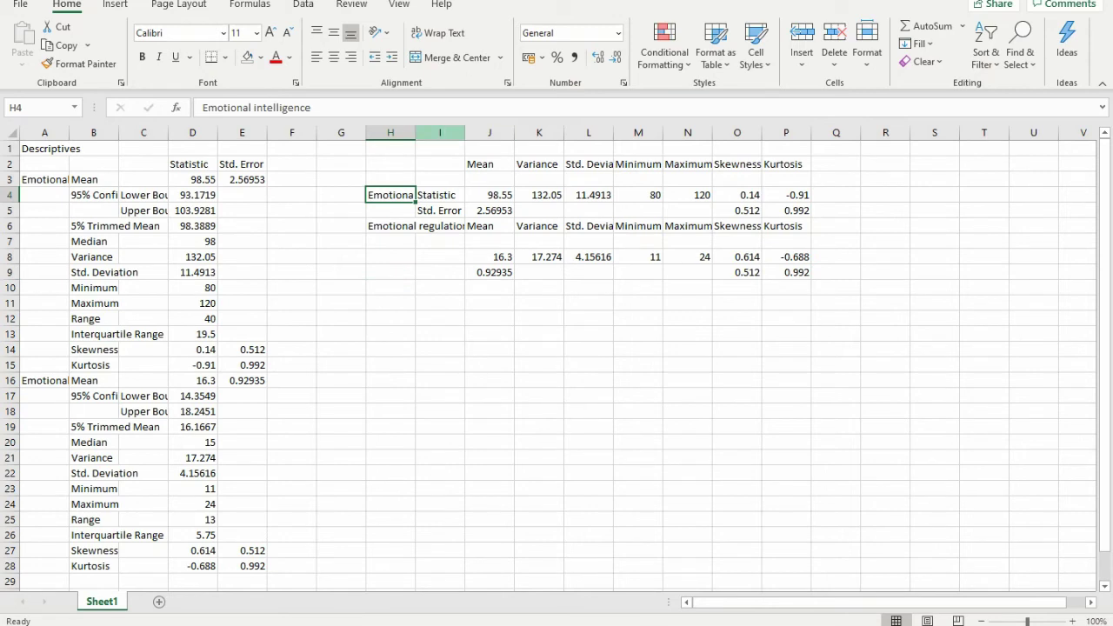
click(440, 132)
right_click(444, 133)
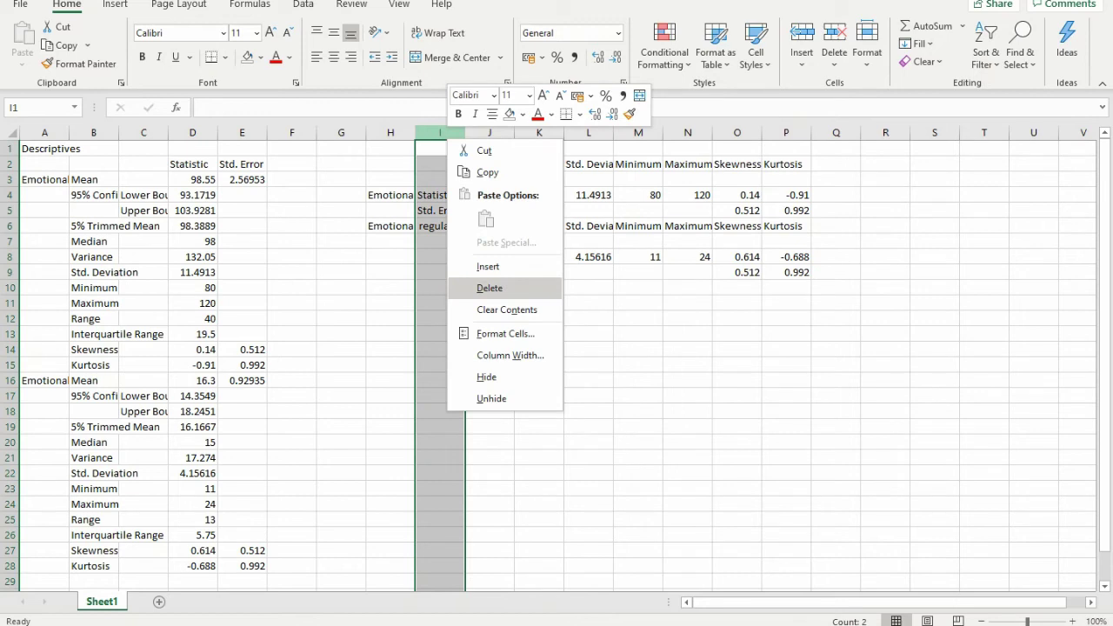
click(490, 287)
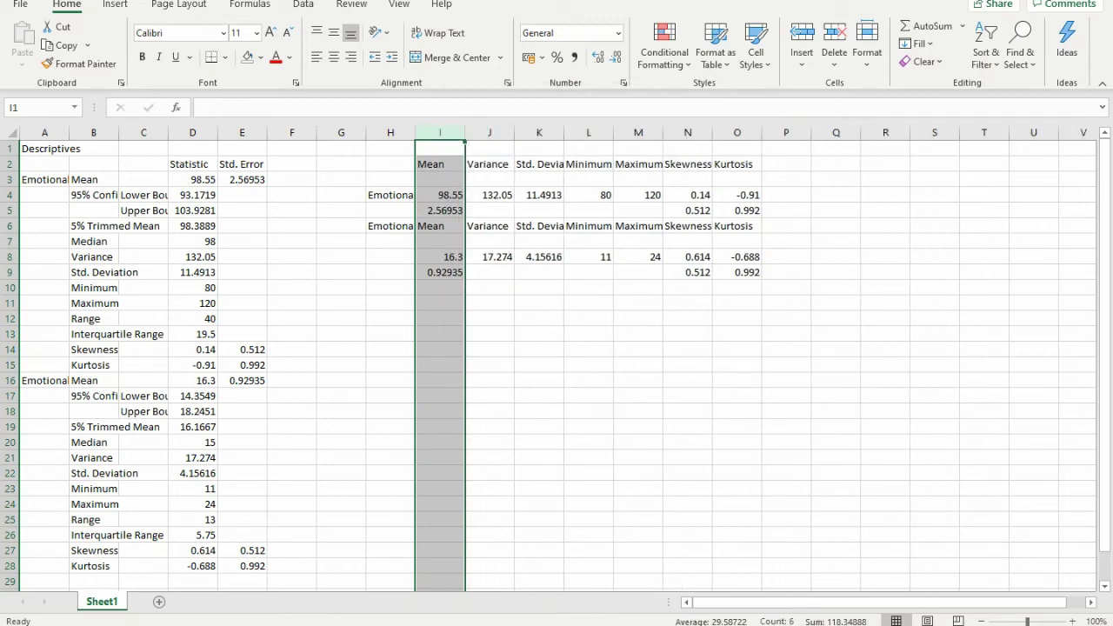
Step: Move the Emotional intelligence row from H4:O4 up to H3, directly beneath the headers
click(391, 195)
drag(390, 195, 736, 195)
key(ctrl+c)
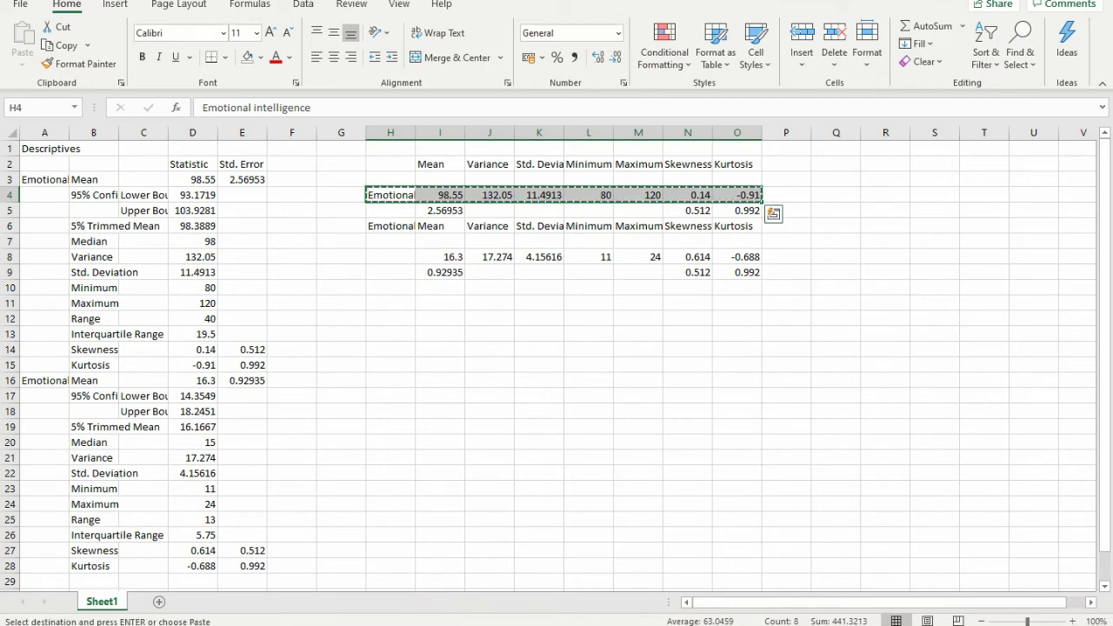
click(391, 180)
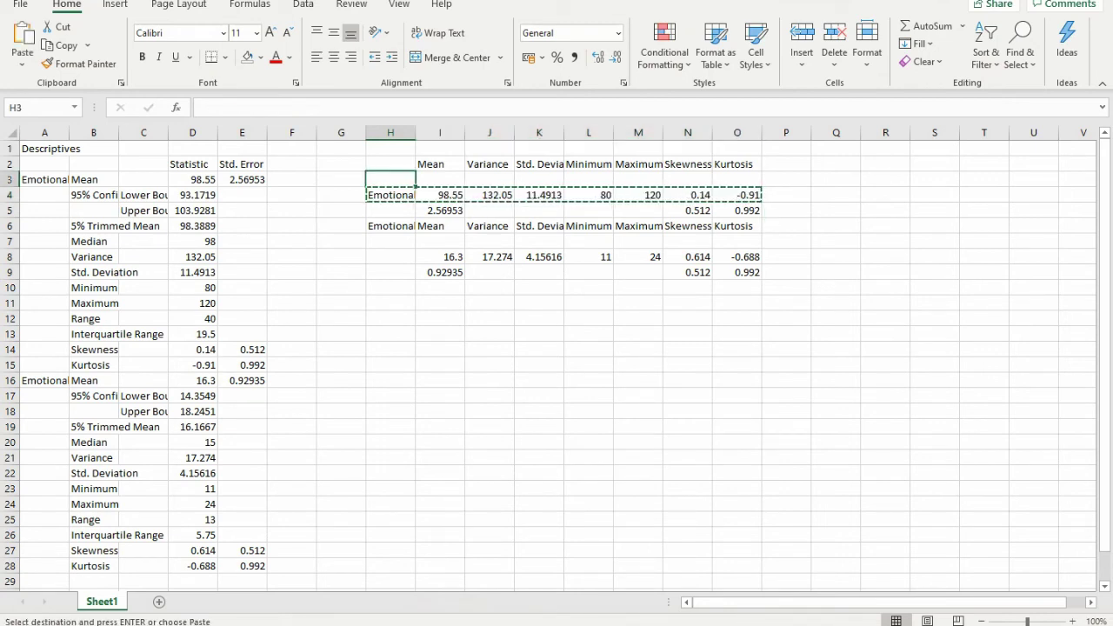
key(Return)
Step: Widen column H to fit its labels and move the "Emotional regulation" label from H6 to H4
key(Down)
key(Down)
key(Down)
key(Down)
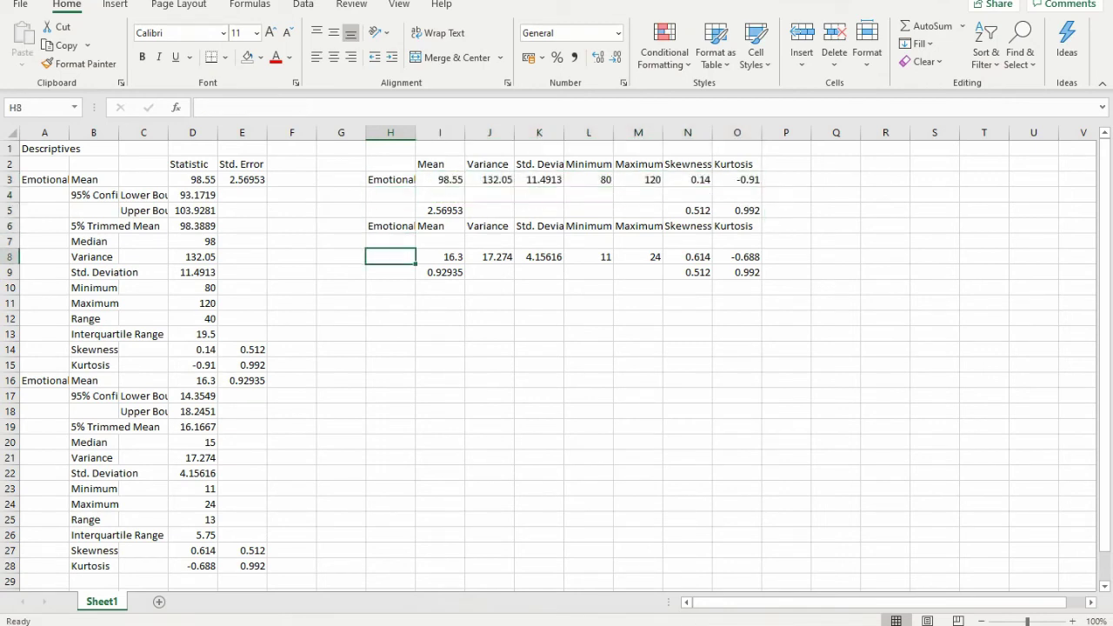
key(Up)
key(Up)
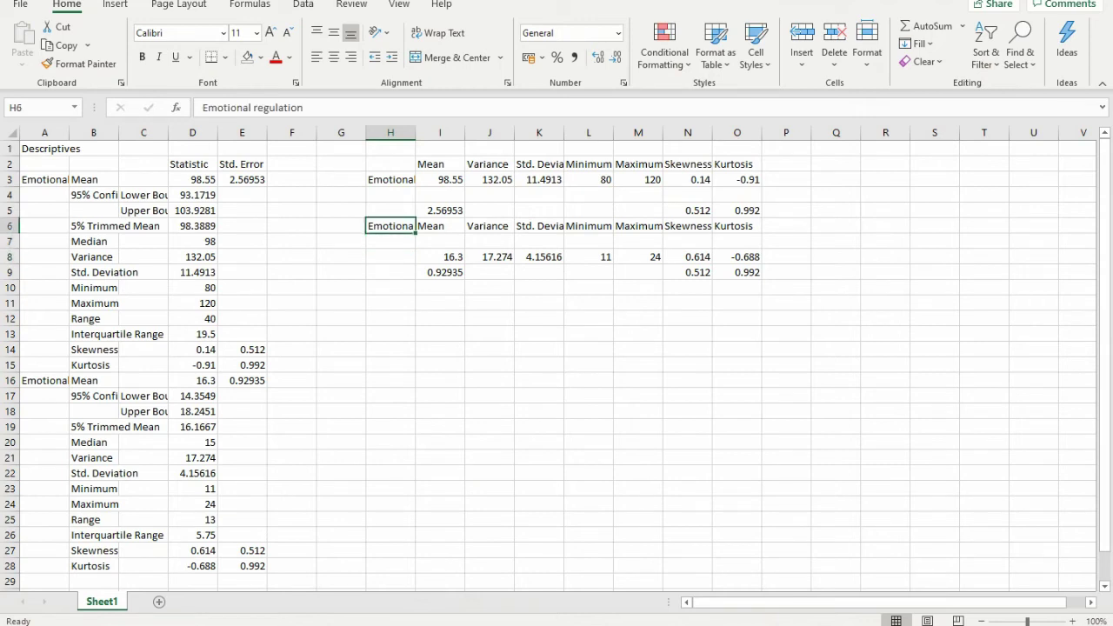
drag(416, 132, 479, 133)
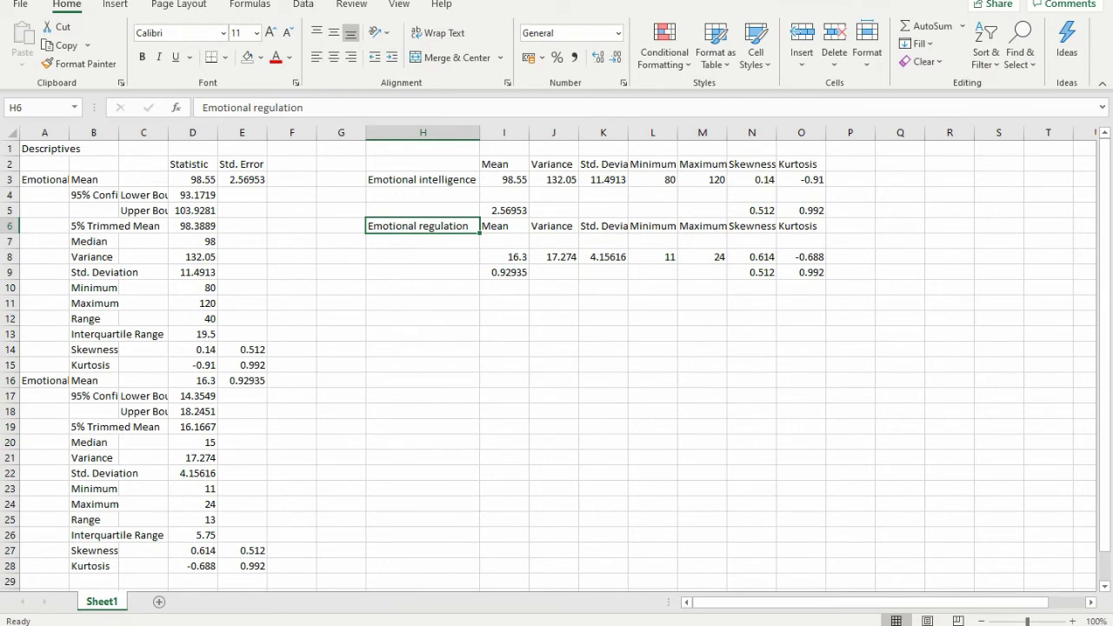
key(ctrl+c)
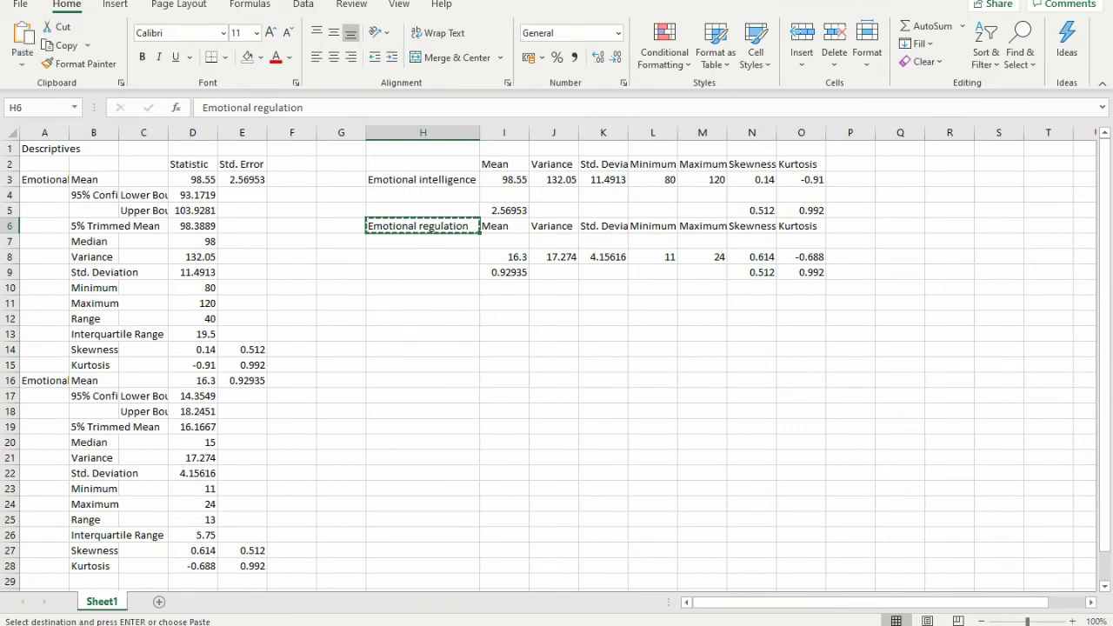
key(Up)
key(Up)
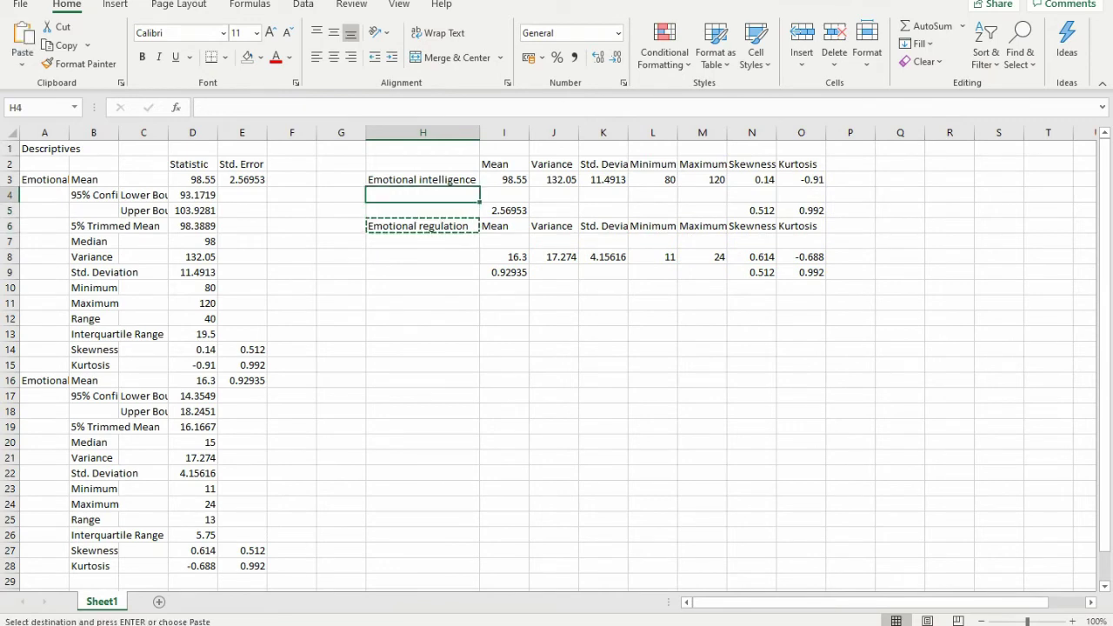
key(Return)
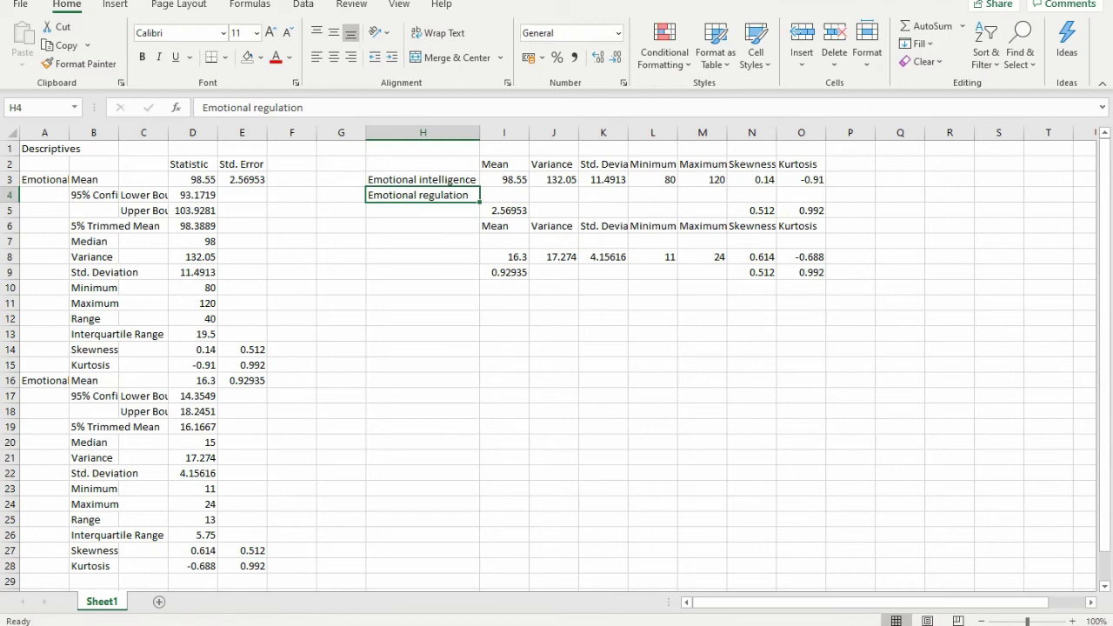
Step: Move the Emotional regulation statistics from I8:O8 to the row starting at I4
click(504, 257)
key(shift+Right)
key(shift+Right)
key(shift+Right)
key(shift+Right)
key(shift+Right)
key(shift+Right)
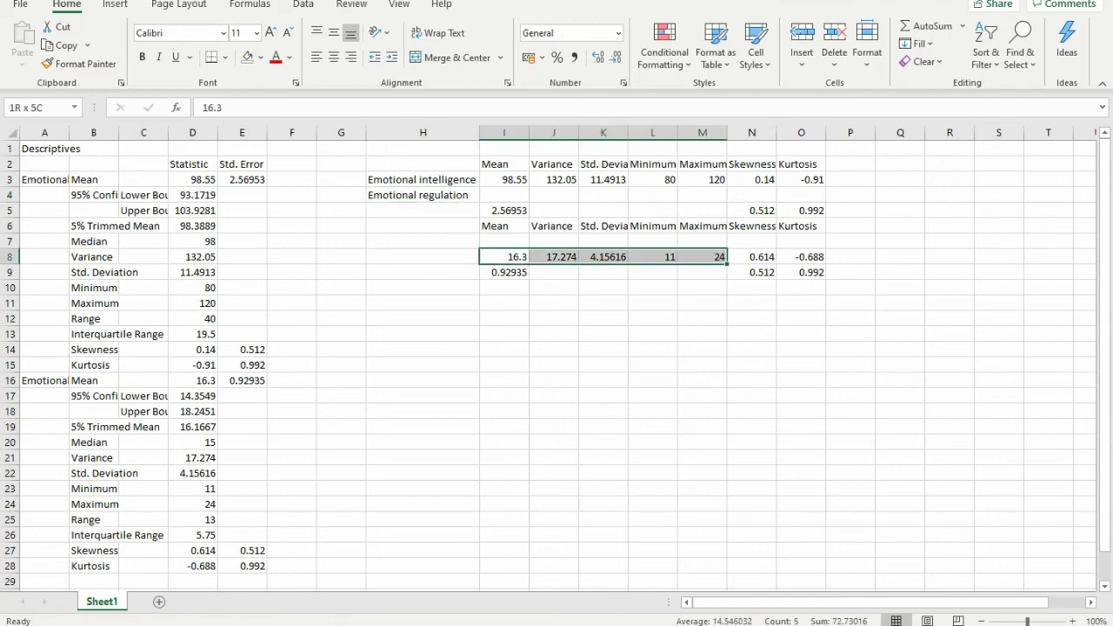
key(ctrl+x)
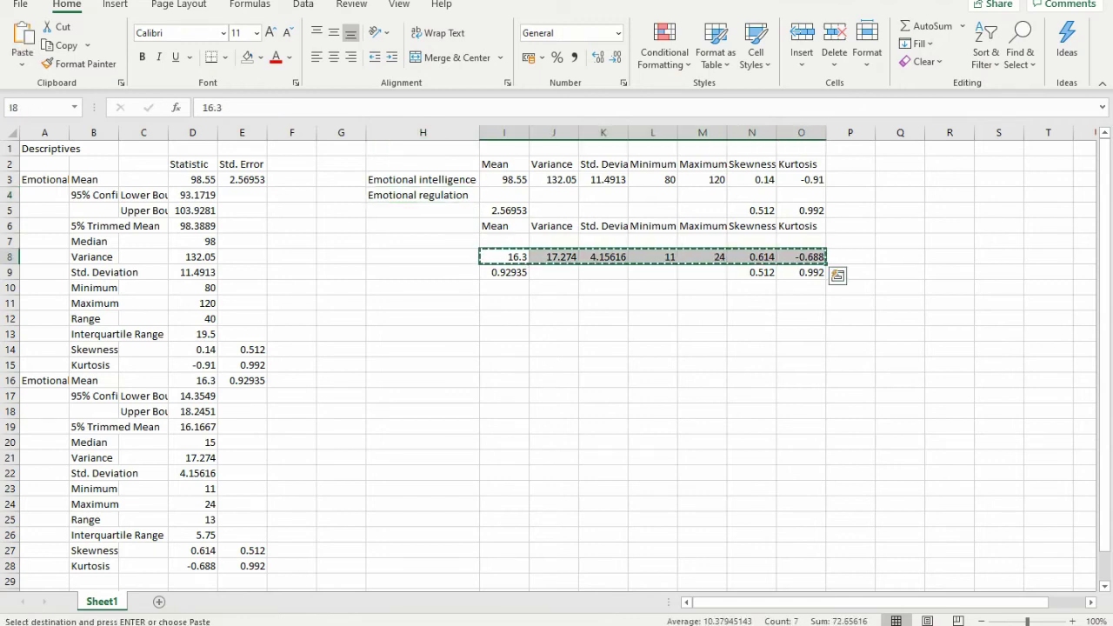
key(Up)
key(Up)
key(Up)
key(Up)
key(ctrl+v)
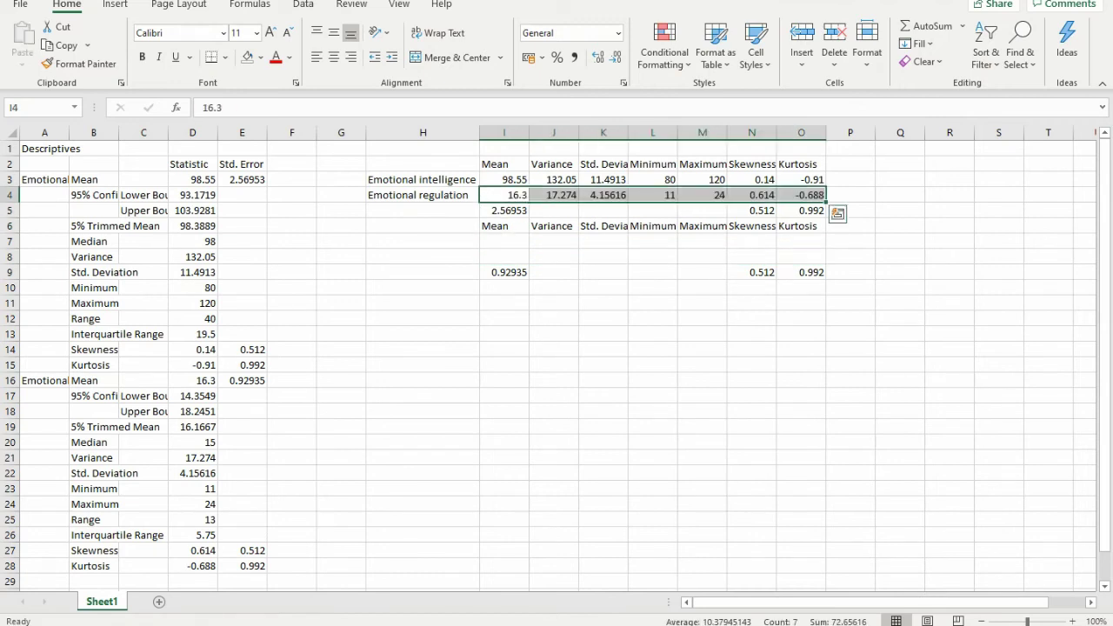
Step: Clear the leftover standard errors and duplicate headers in I5:O9
key(Down)
key(shift+Right)
key(shift+Right)
key(shift+Right)
key(shift+Right)
key(shift+Right)
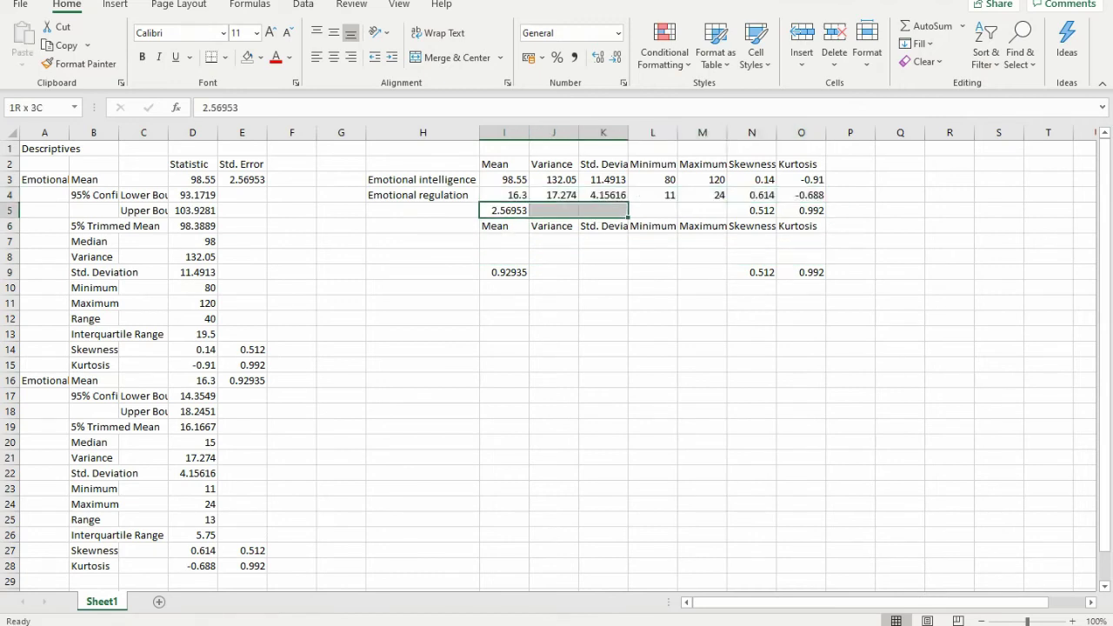
key(shift+Right)
key(shift+Down)
key(shift+Down)
key(shift+Down)
key(shift+Down)
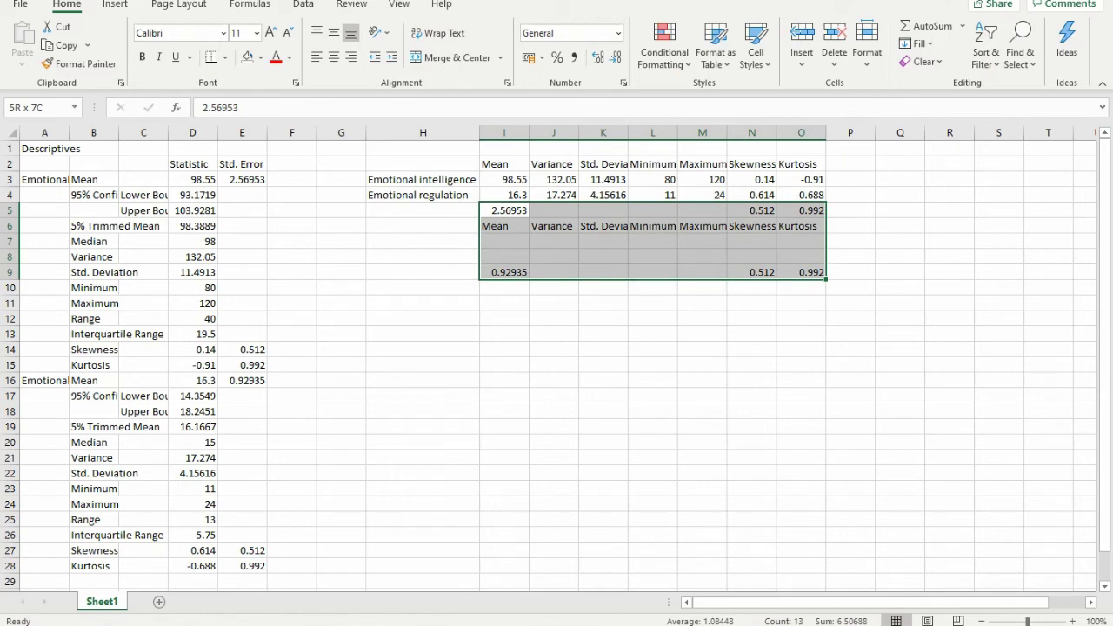
key(Delete)
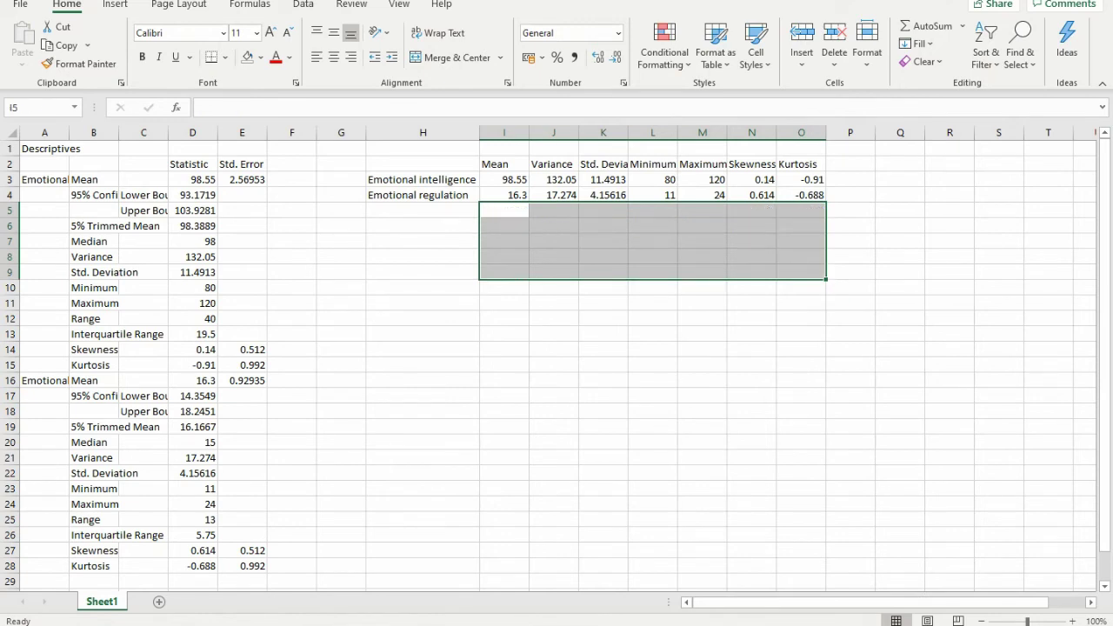
Step: Add the column headers "W" in cell P2 and "p" in cell Q2
click(851, 163)
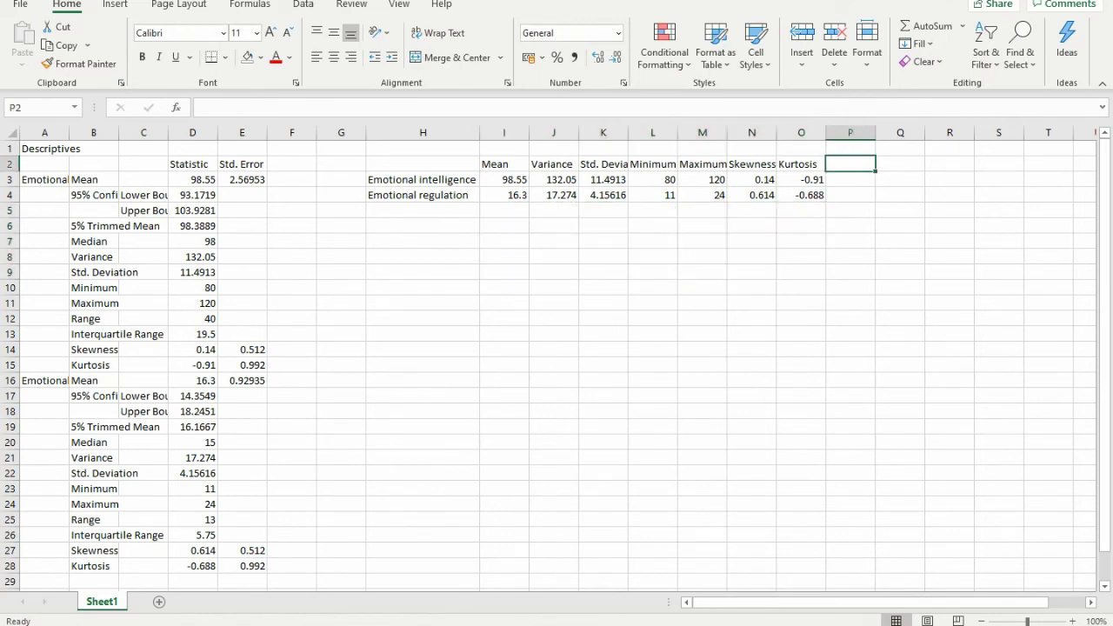
text(W)
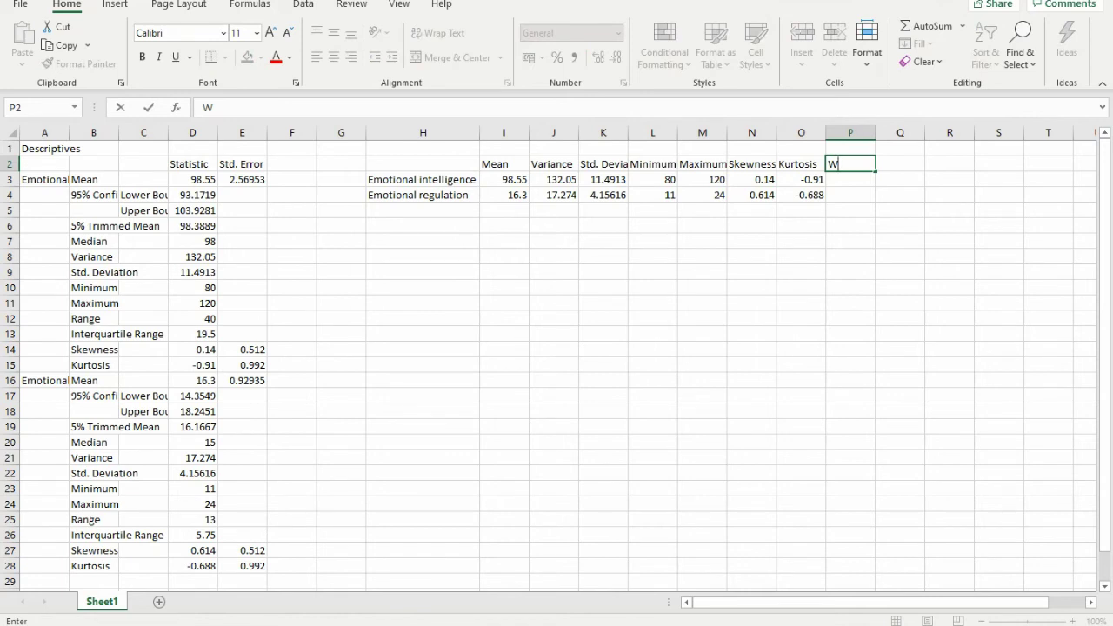
key(Return)
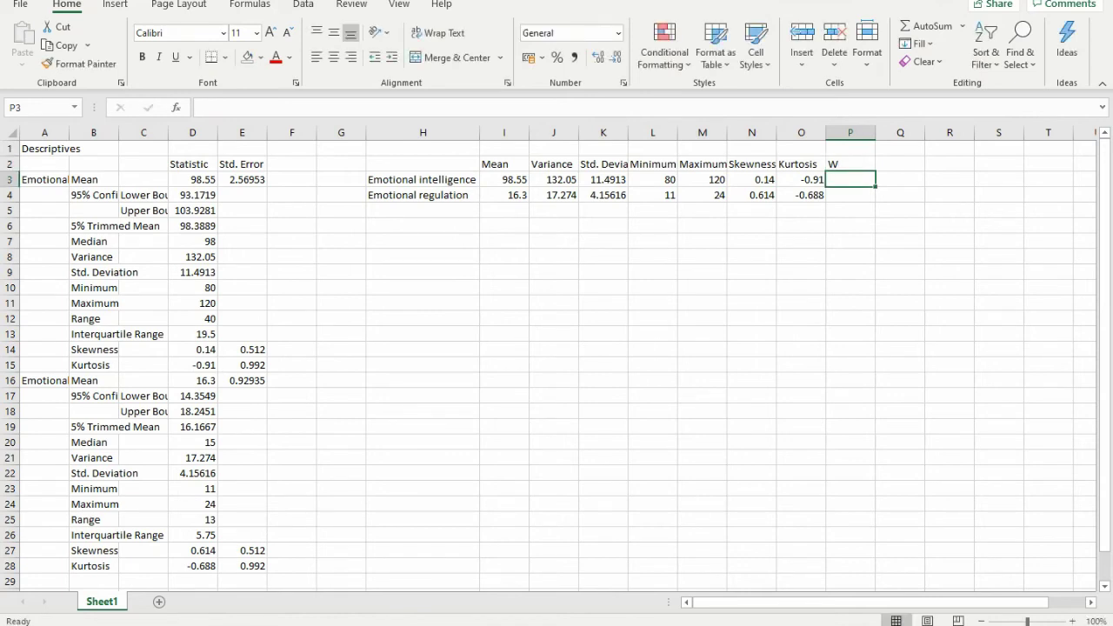
click(900, 163)
text(p)
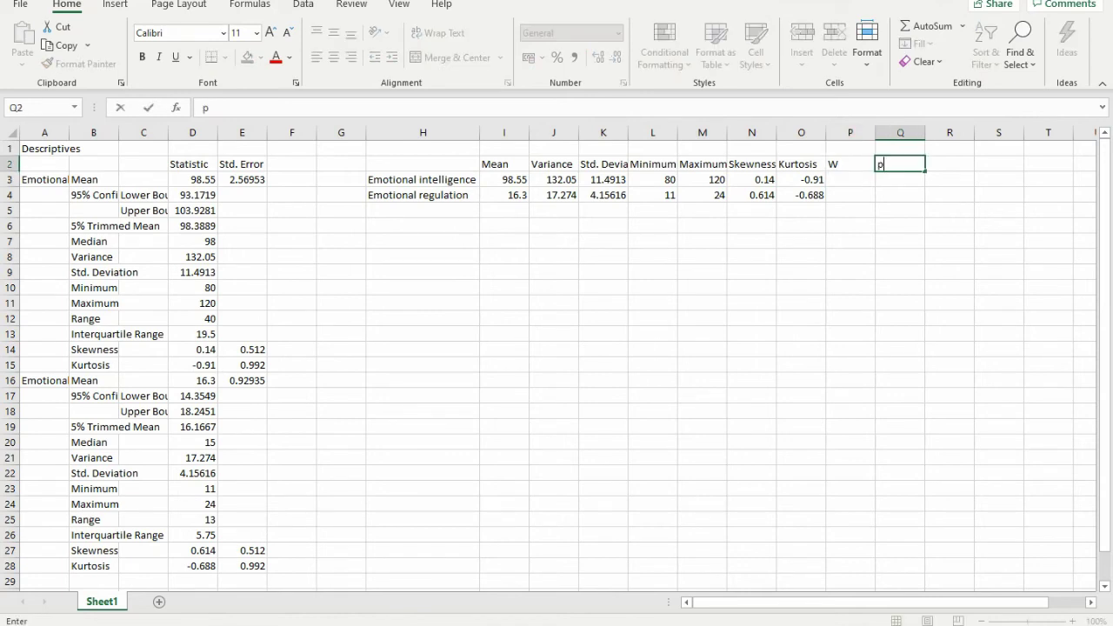
key(Return)
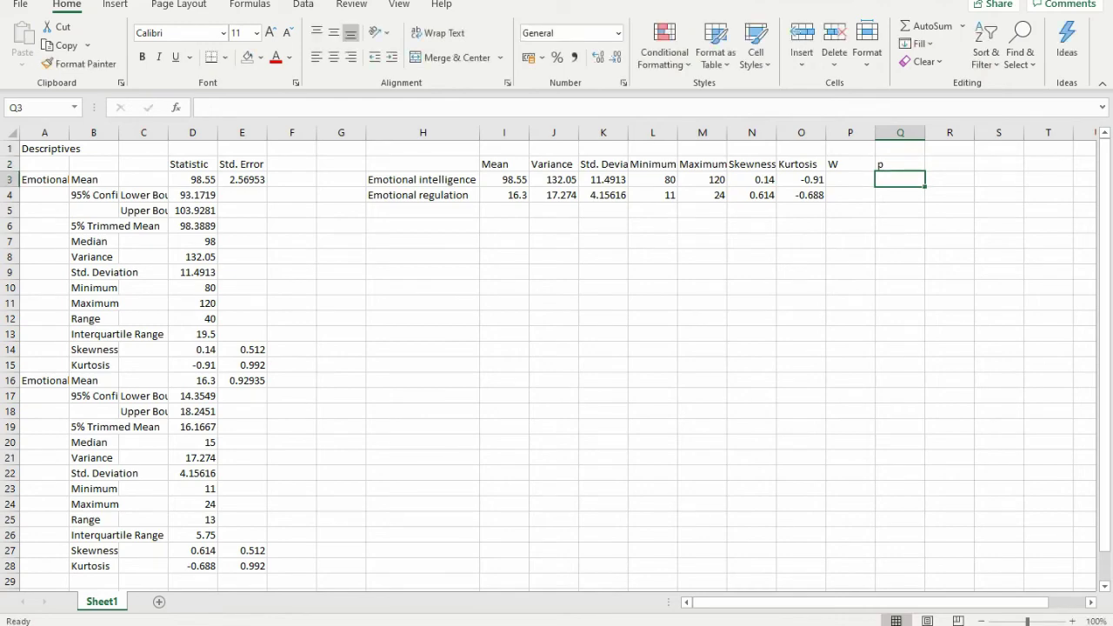
Step: Switch to the SPSS output viewer and copy the Tests of Normality table
scroll(557, 365, down, 6)
scroll(556, 365, up, 4)
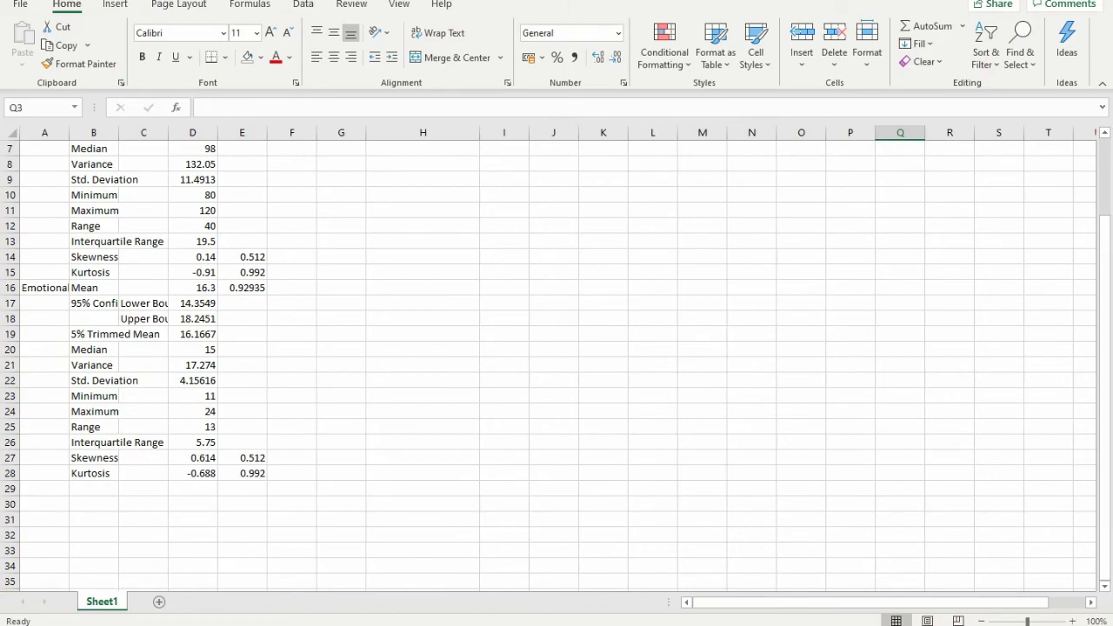
click(711, 569)
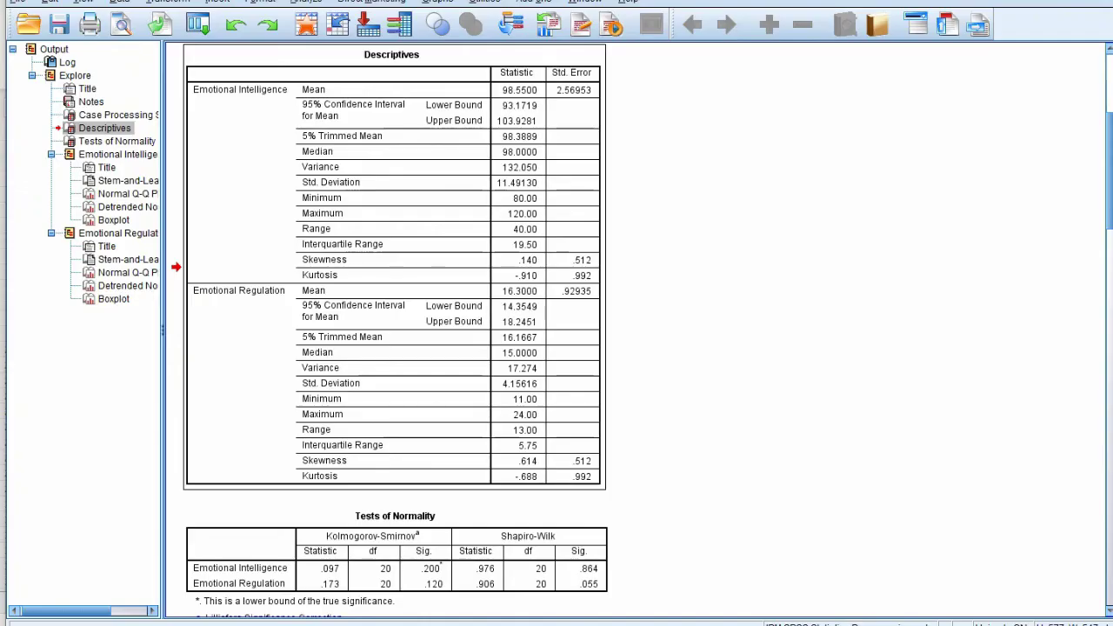
scroll(477, 363, down, 5)
right_click(512, 416)
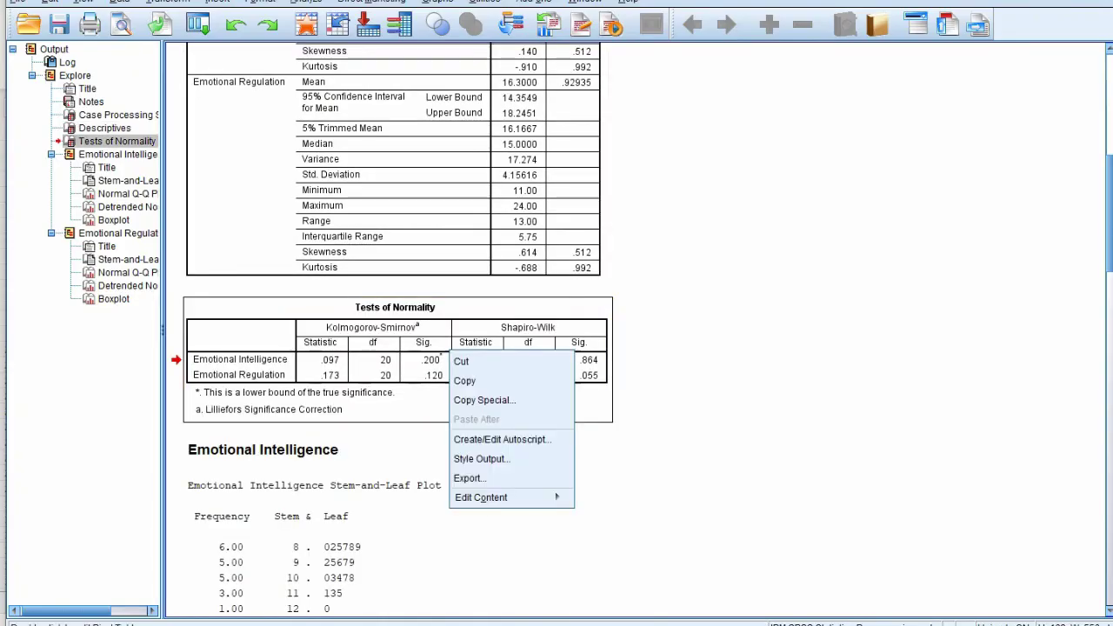
click(535, 447)
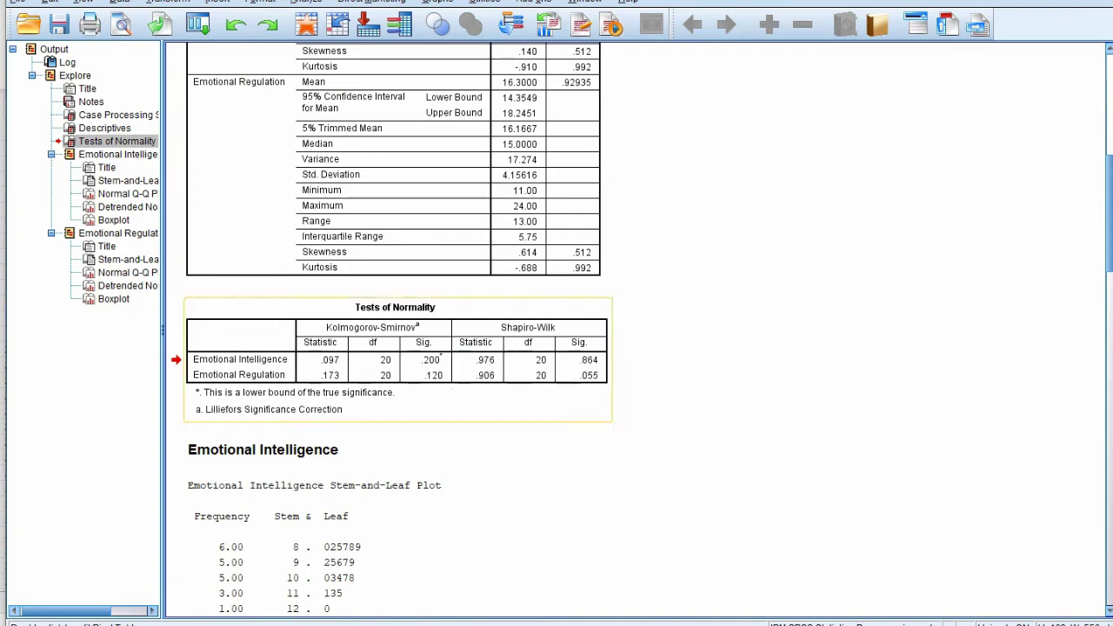
Step: Switch back to the Excel sheet and paste the Tests of Normality table without its formatting, starting at cell I12
key(alt+Tab)
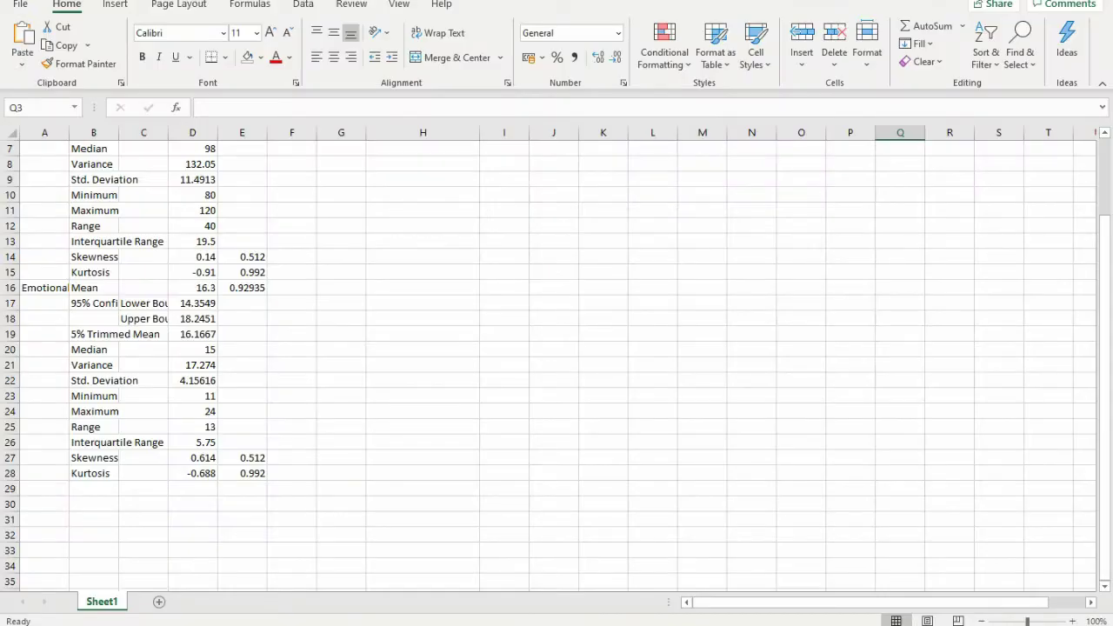
scroll(557, 356, up, 2)
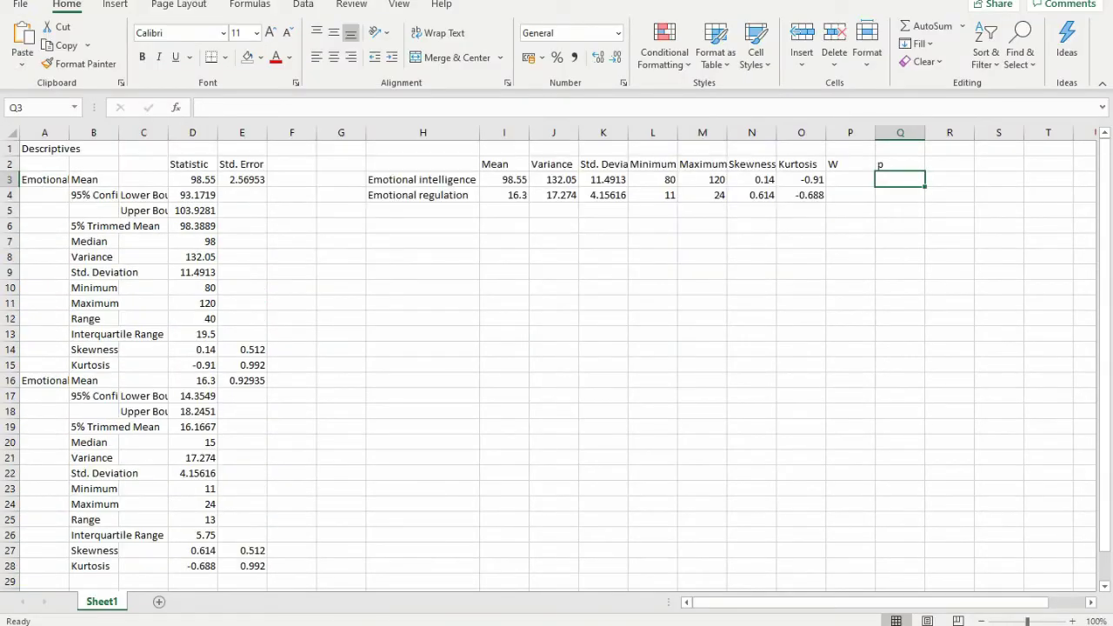
click(505, 318)
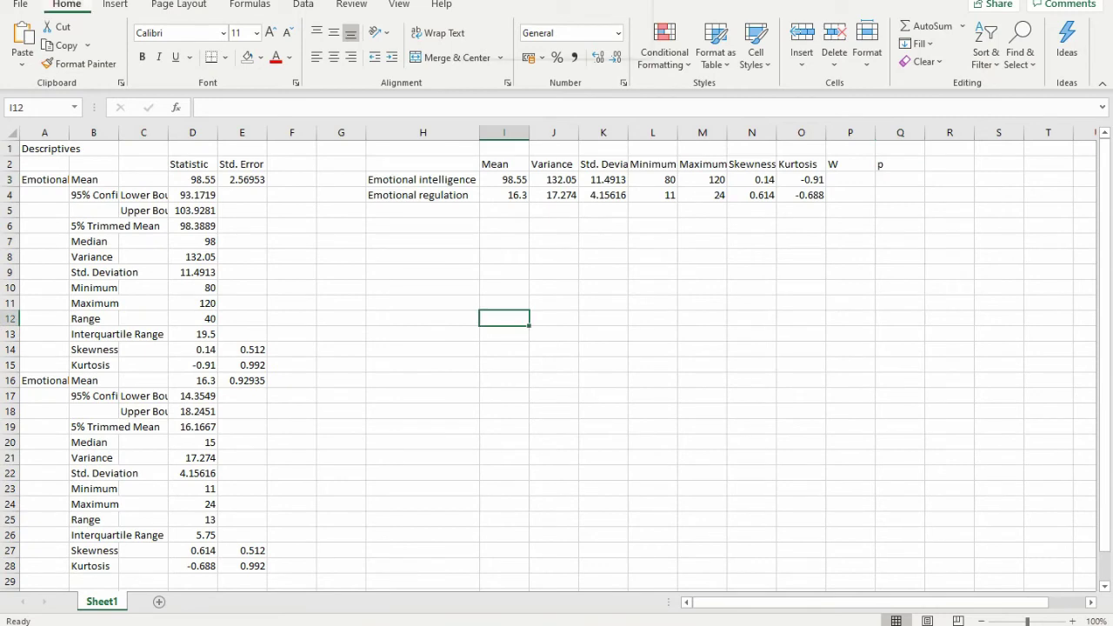
key(ctrl+alt+v)
key(Return)
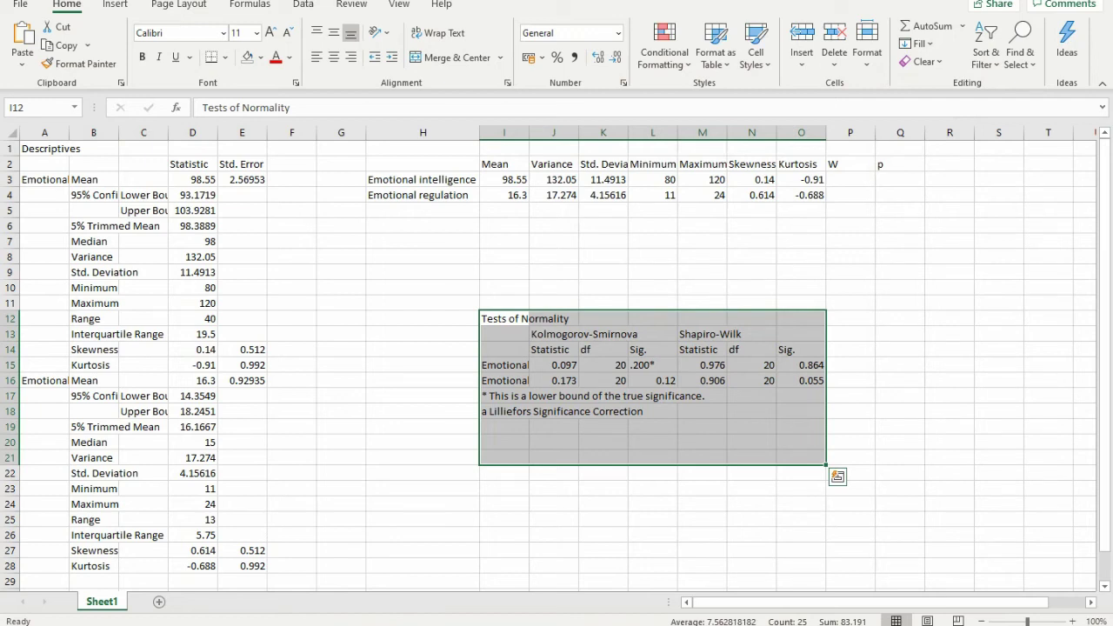
Step: Move the two Shapiro-Wilk statistics from M15:M16 to P3:P4 under the "W" header
click(702, 364)
key(shift+Down)
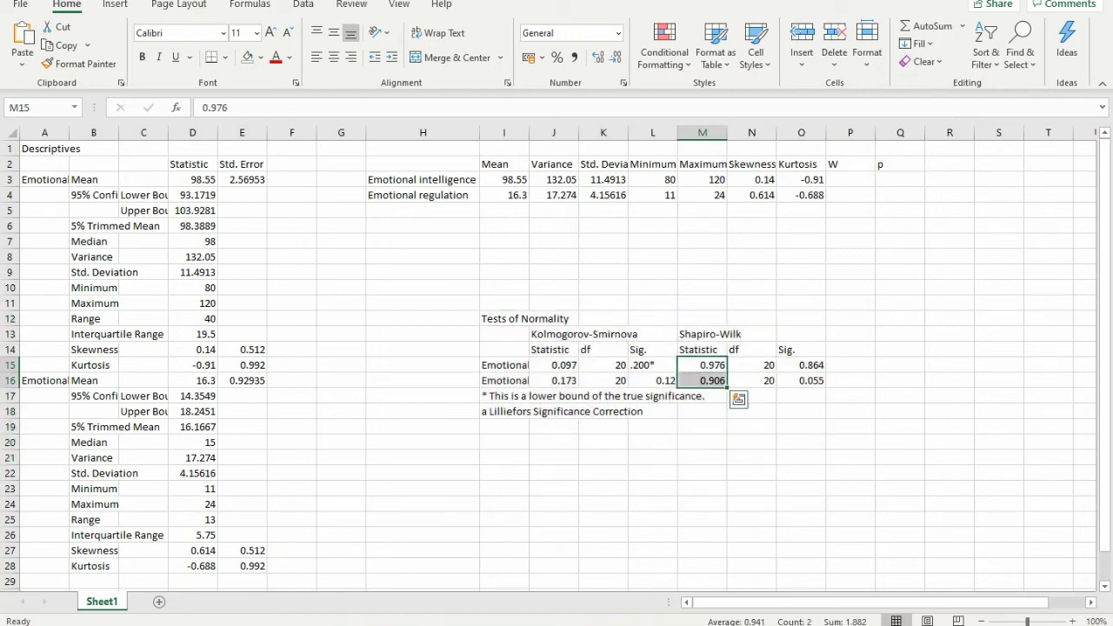
key(ctrl+c)
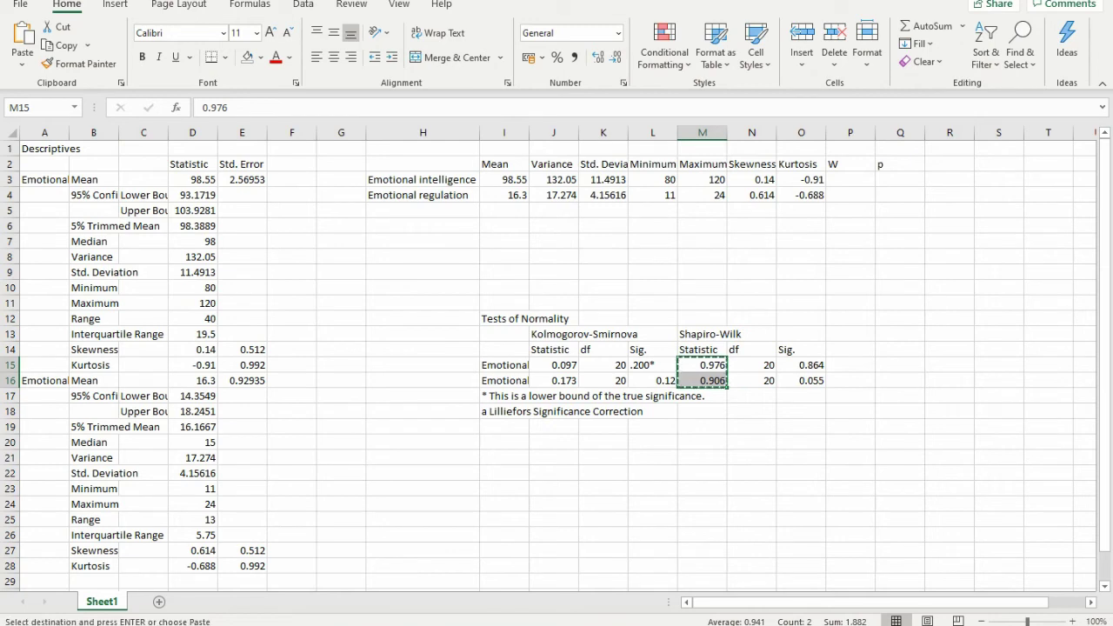
click(850, 179)
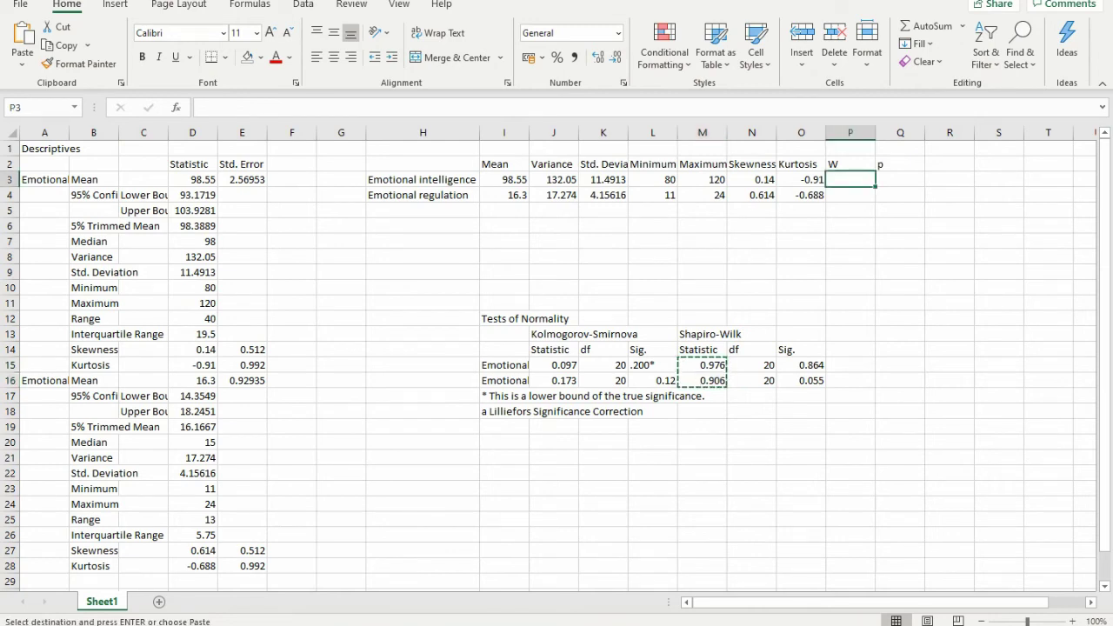
key(ctrl+v)
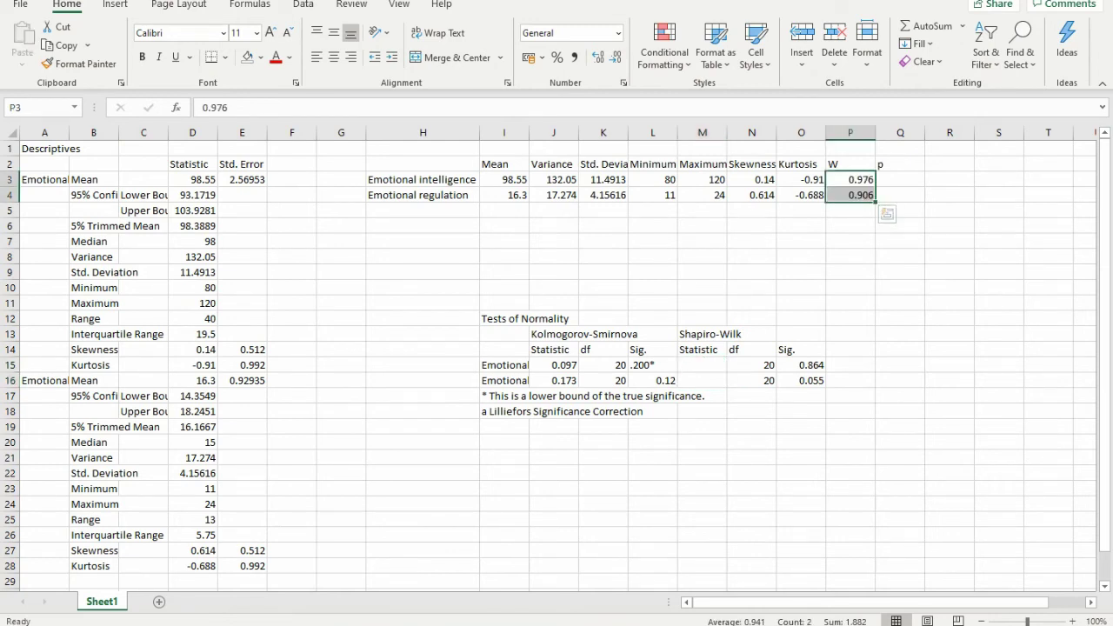